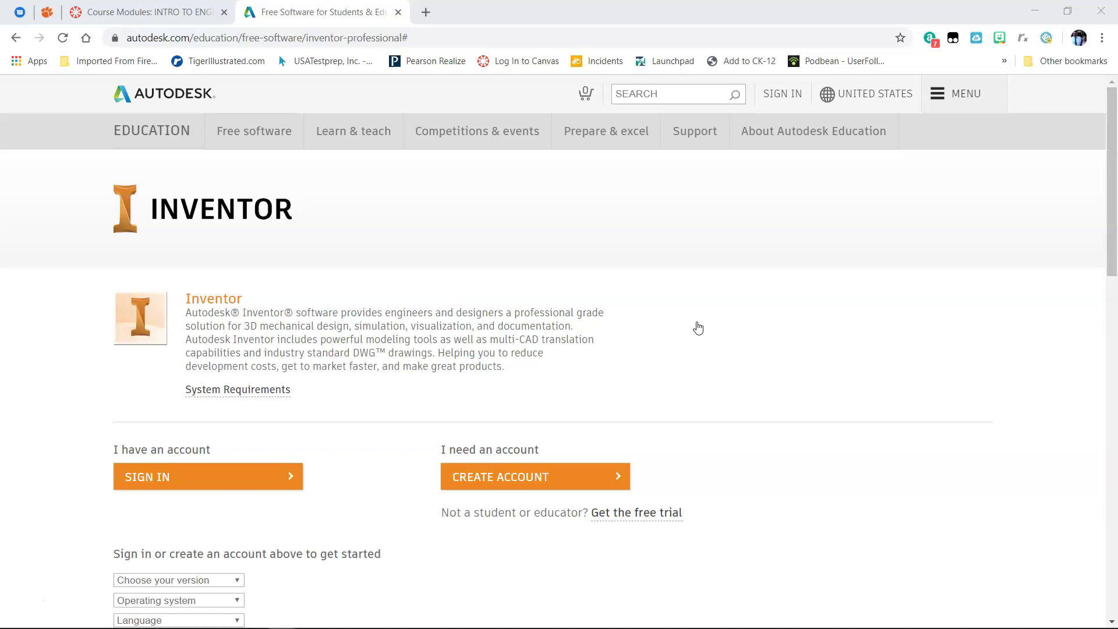
Choose CREATE ACCOUNT under 'I need an account' on the Inventor free-software page
scroll(698, 327, down, 3)
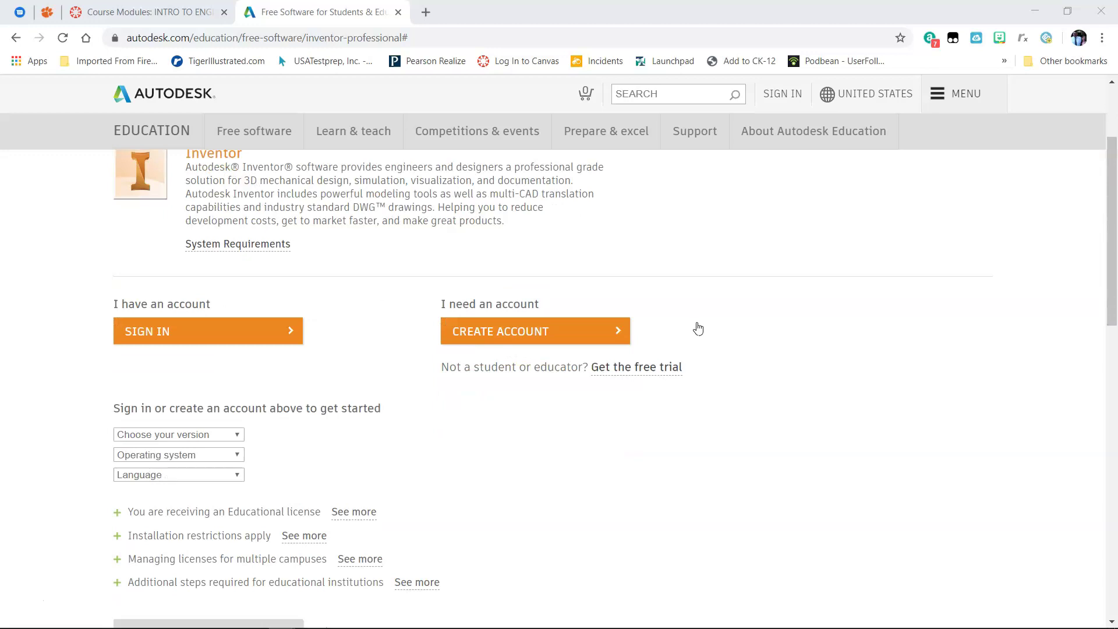
click(227, 339)
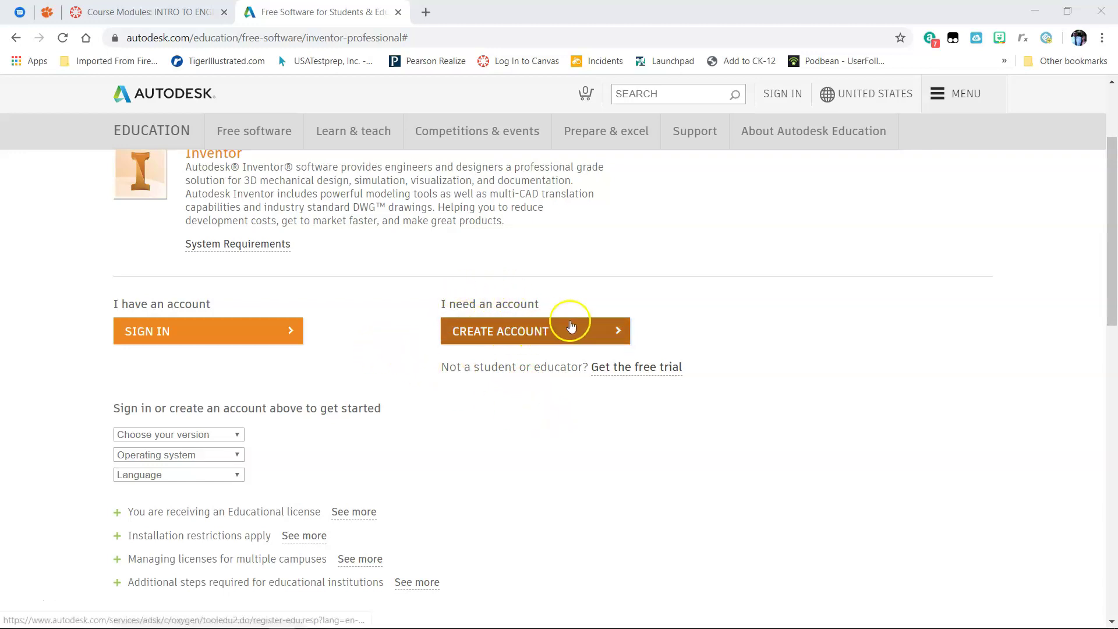
Start a new education account as a United States Student at a High School/Secondary institution
click(618, 336)
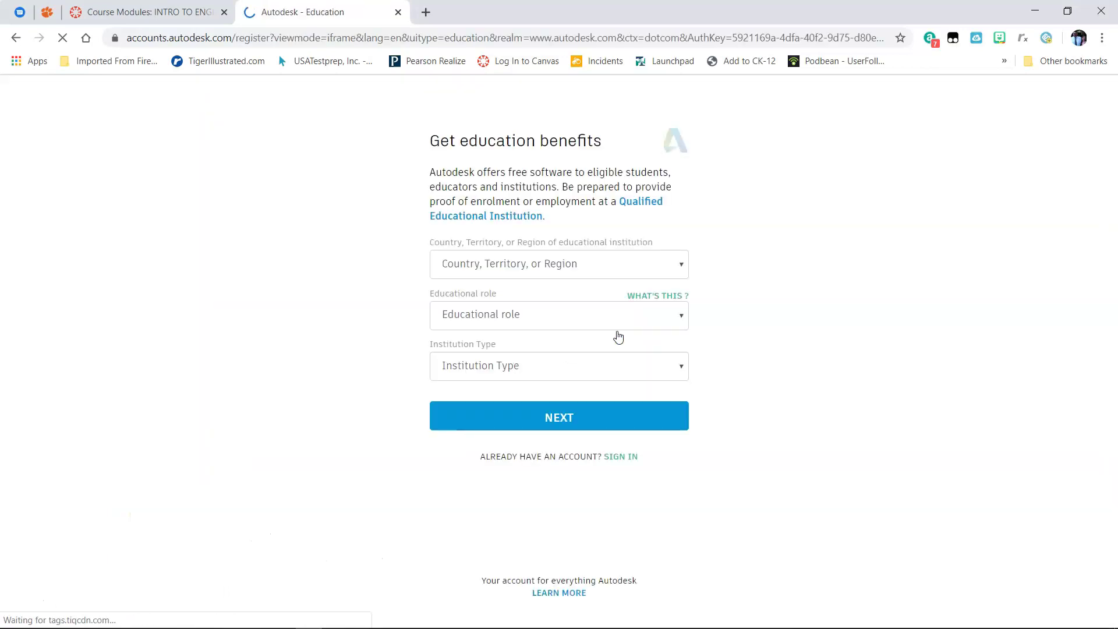
click(680, 264)
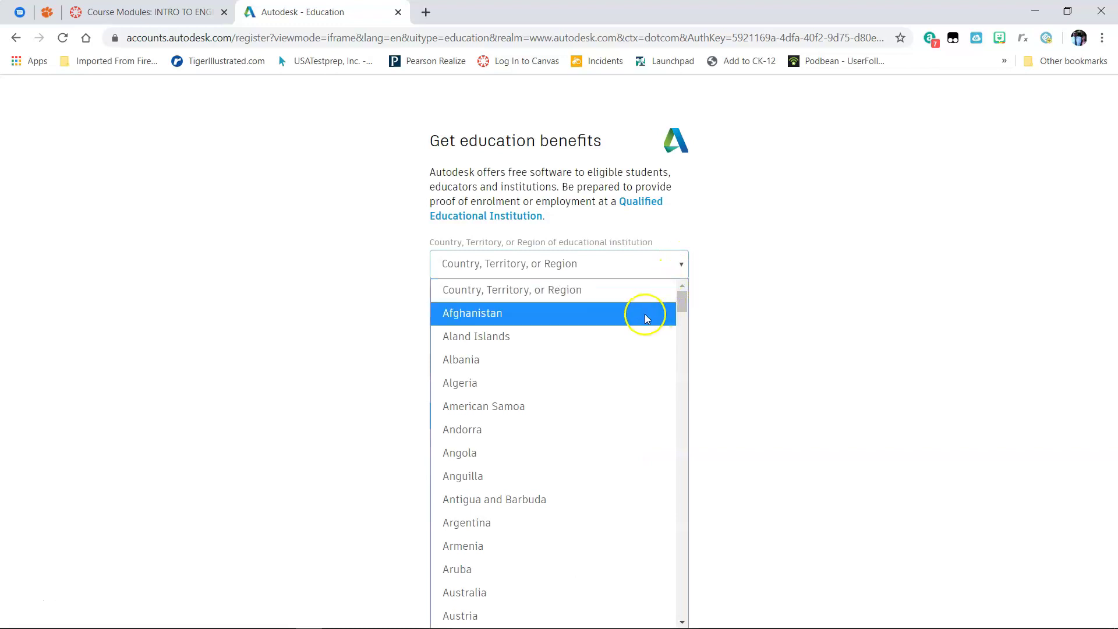
scroll(613, 373, down, 3)
scroll(612, 379, down, 20)
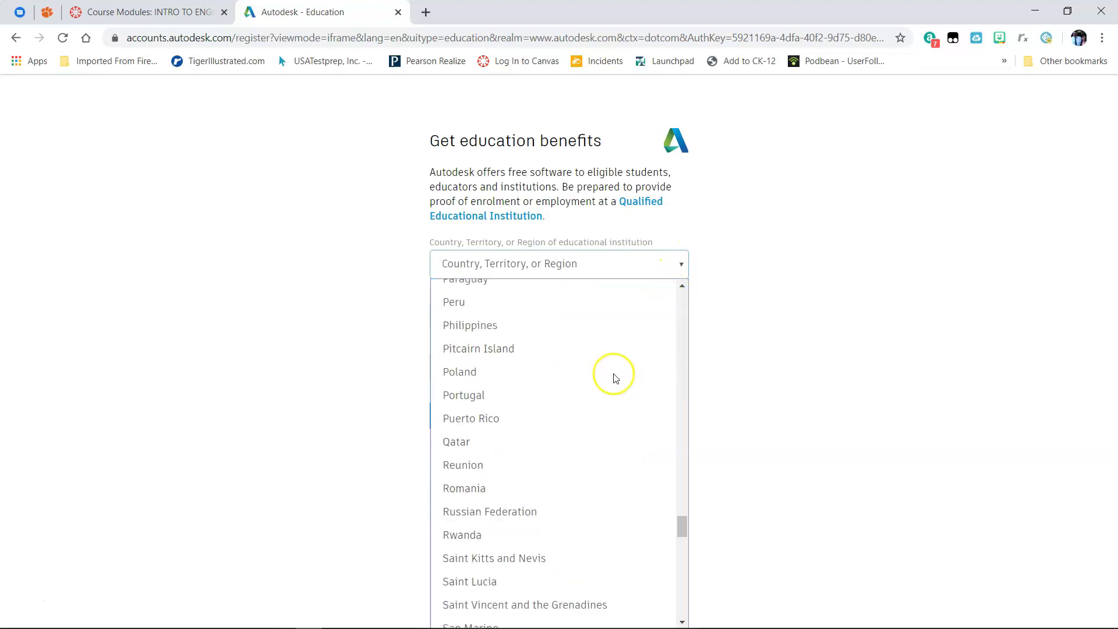
scroll(612, 379, up, 5)
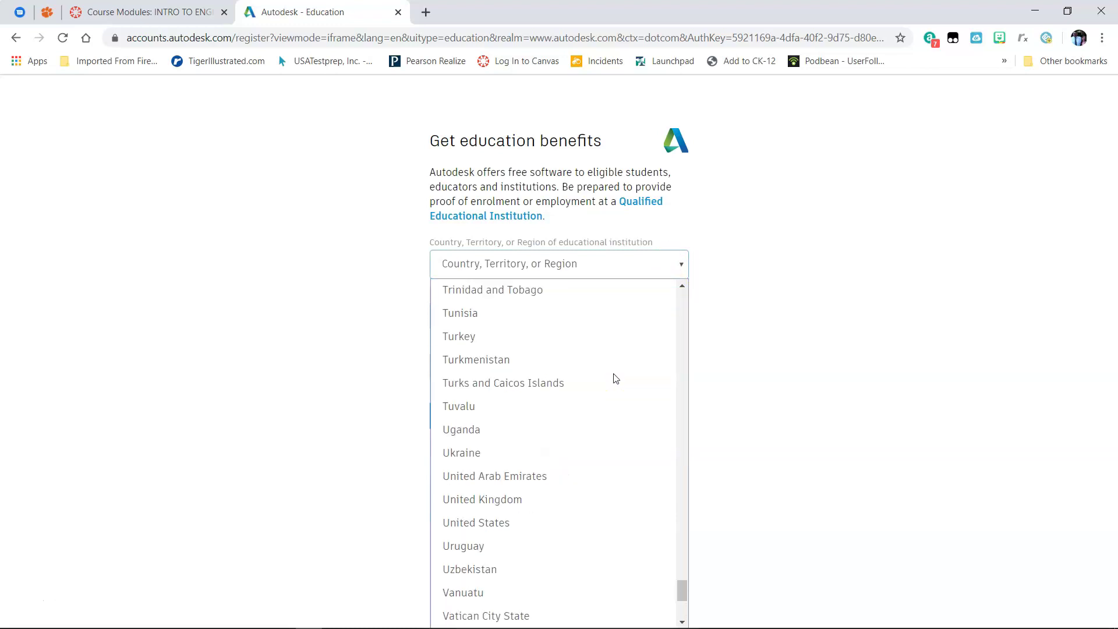
click(556, 513)
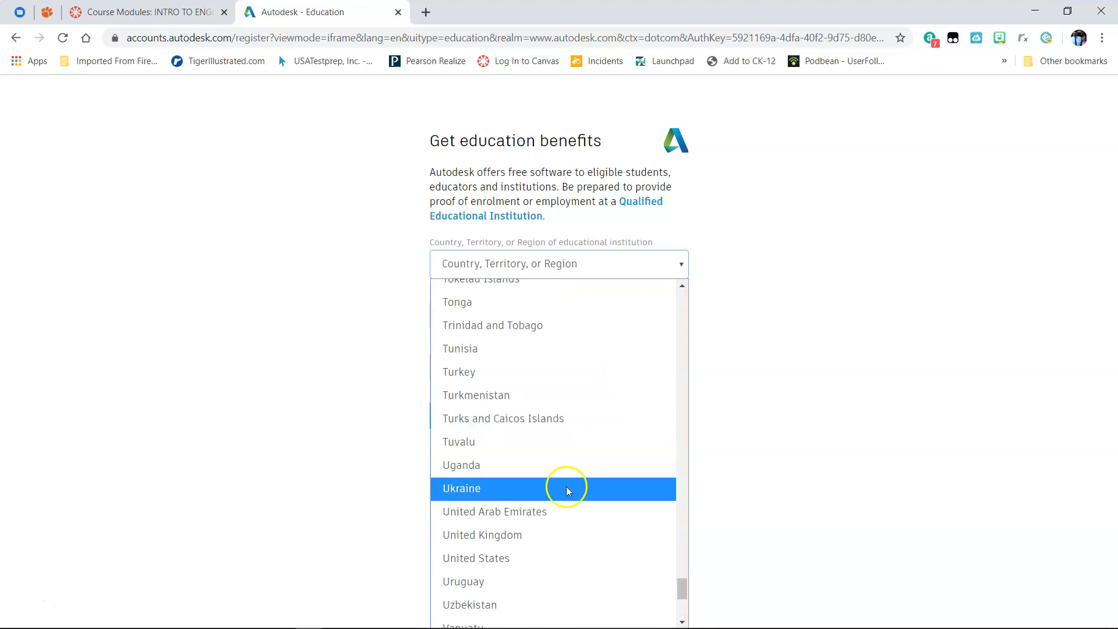
click(538, 557)
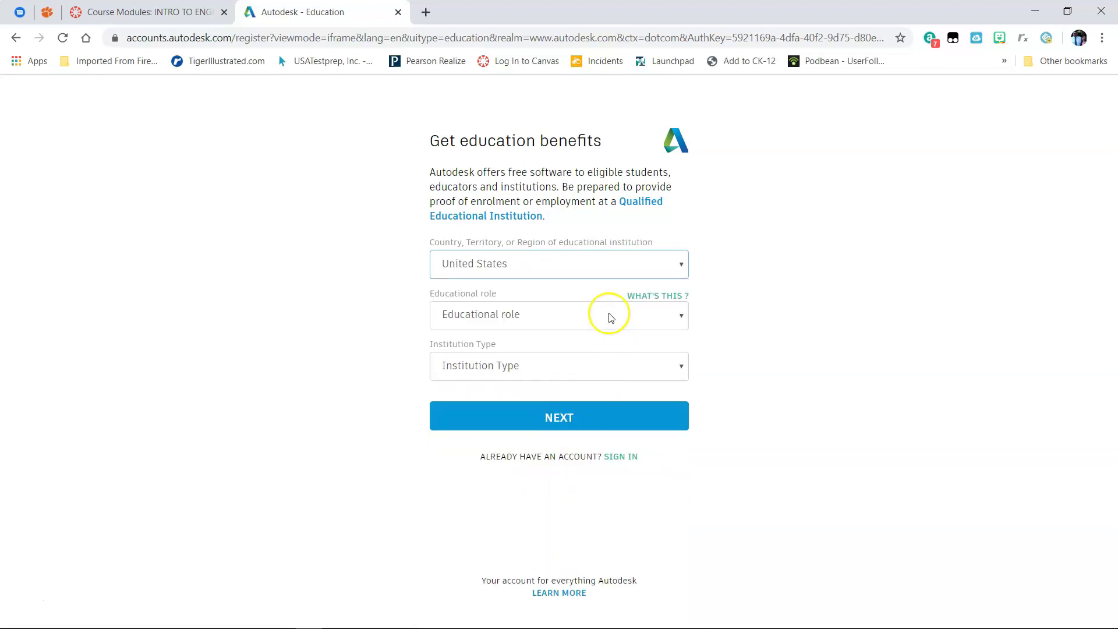
click(607, 314)
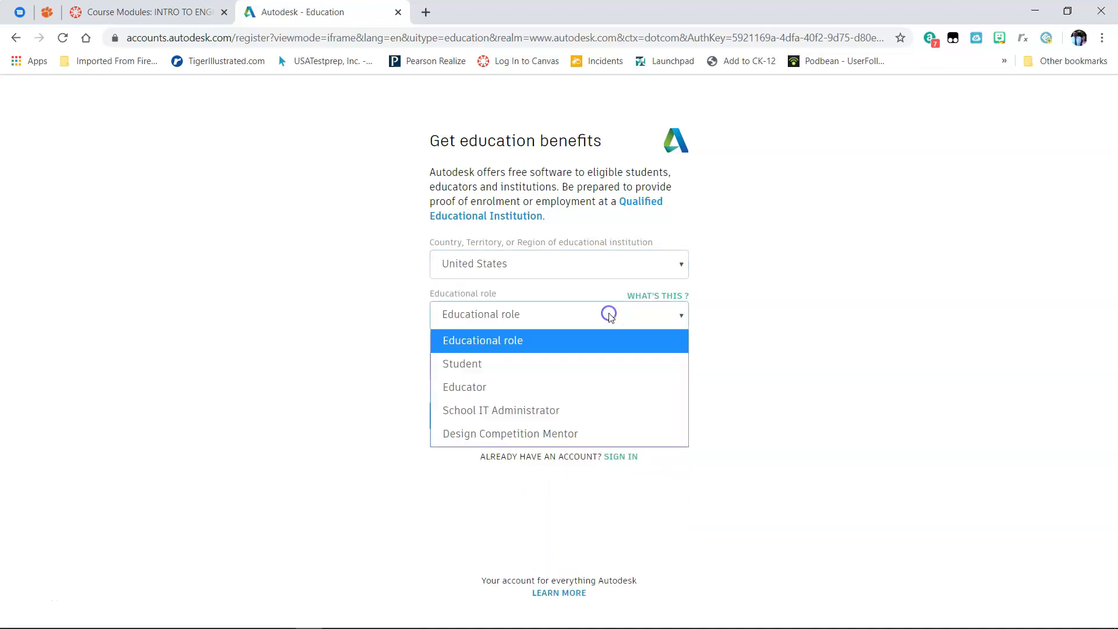
click(513, 364)
click(570, 375)
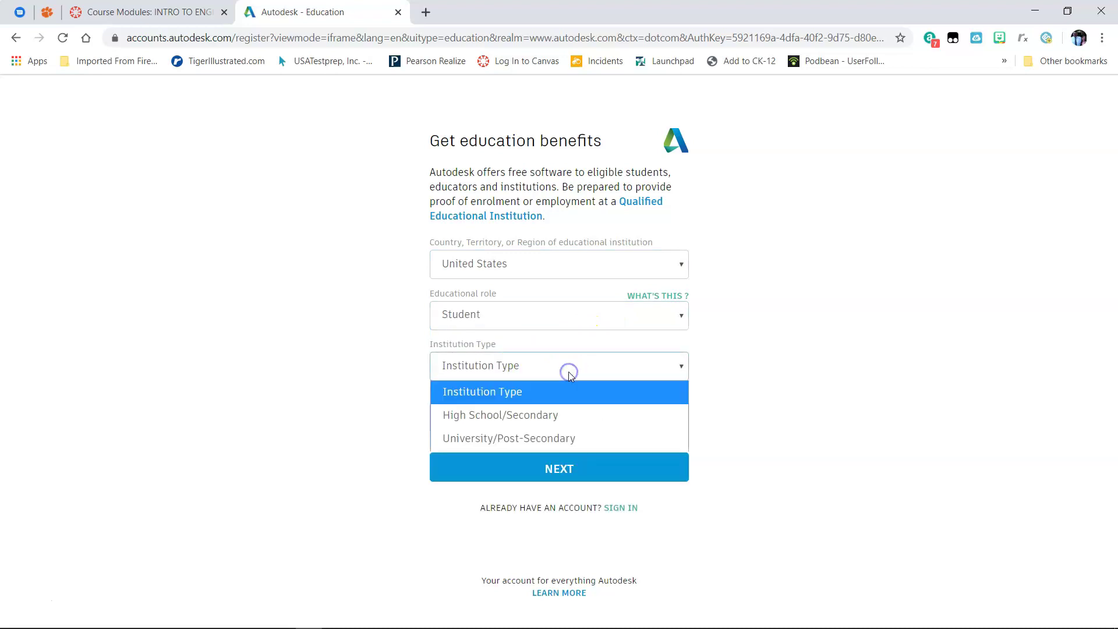
click(552, 420)
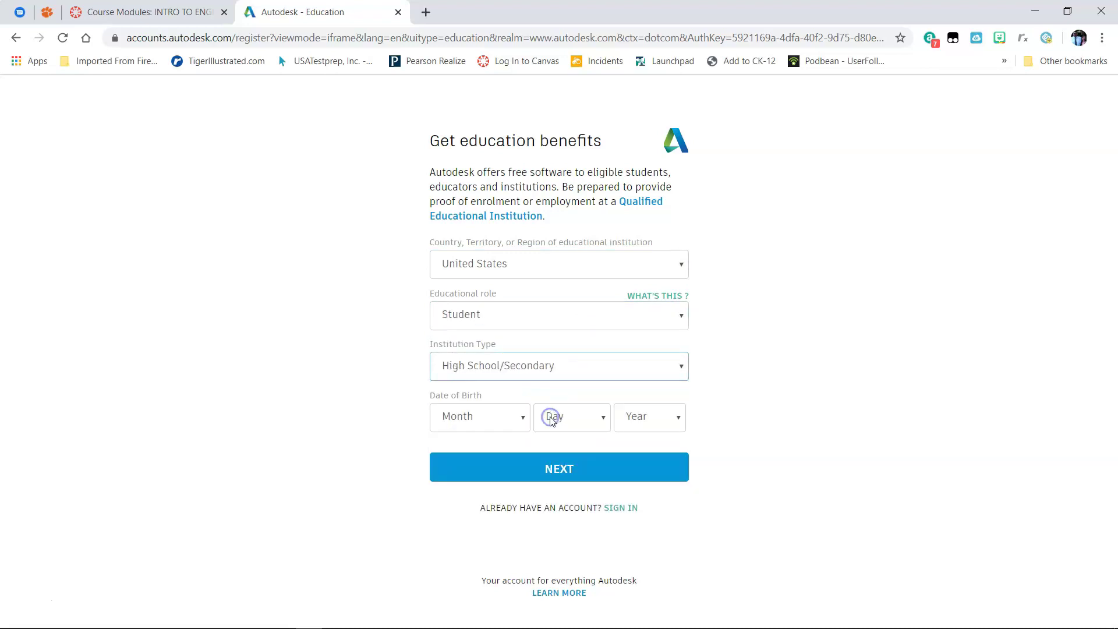
Set the date of birth to January 29, 1972
click(515, 420)
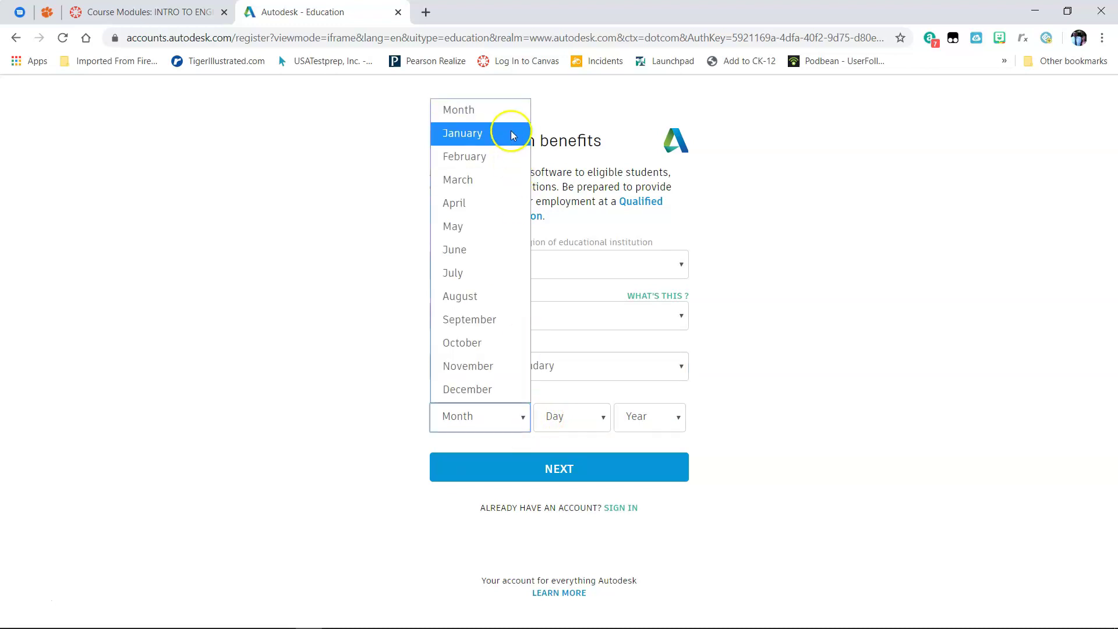
click(506, 134)
click(574, 417)
scroll(564, 349, down, 5)
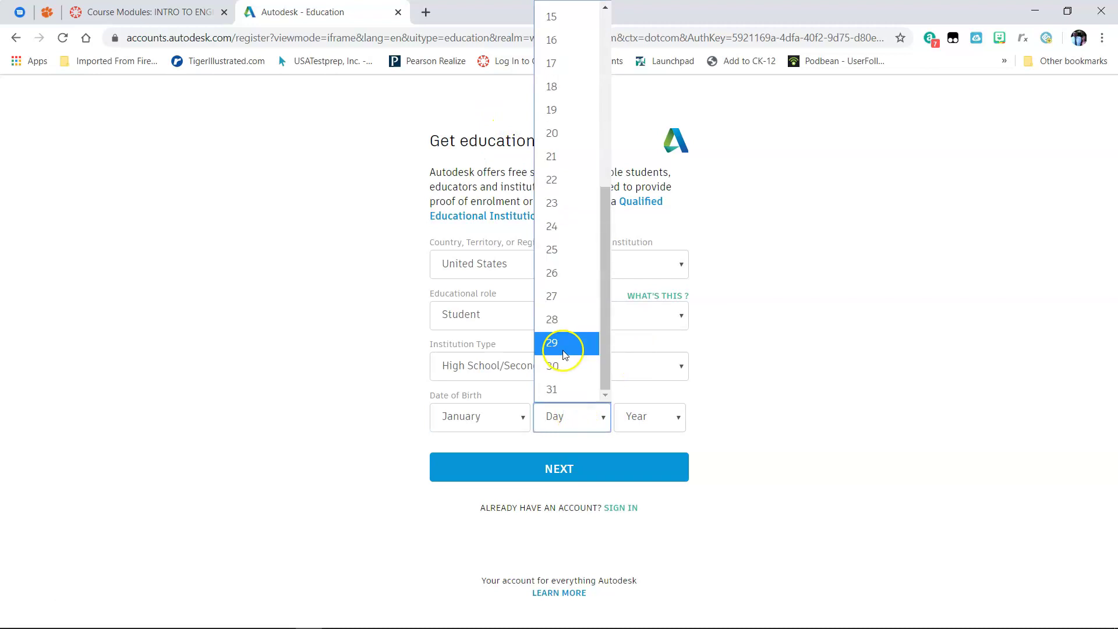
click(563, 349)
click(645, 414)
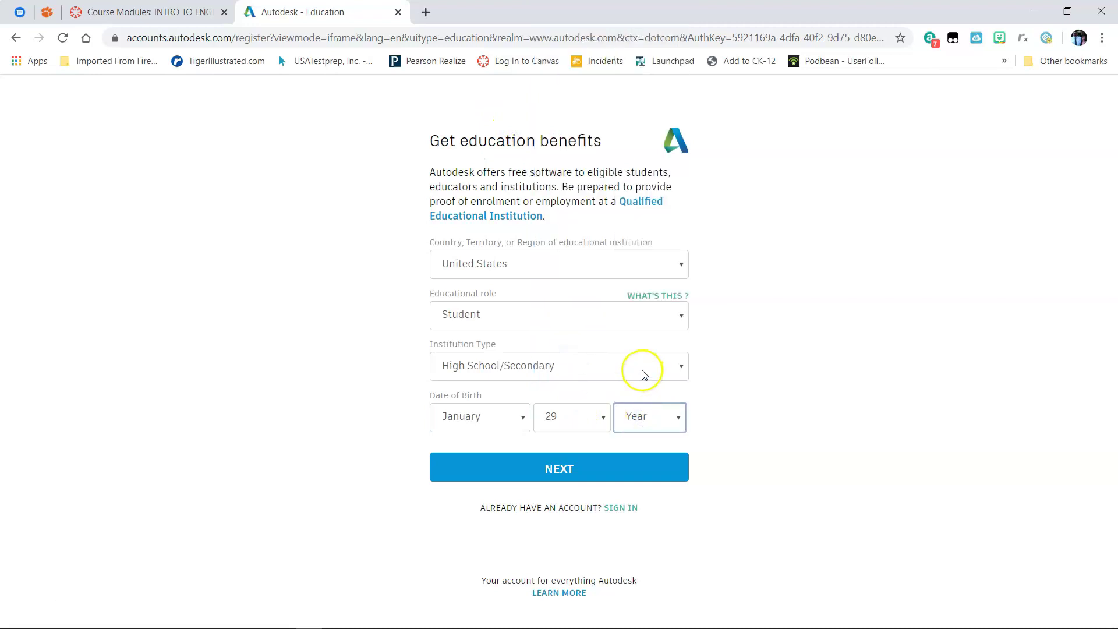
click(644, 422)
scroll(657, 340, up, 1)
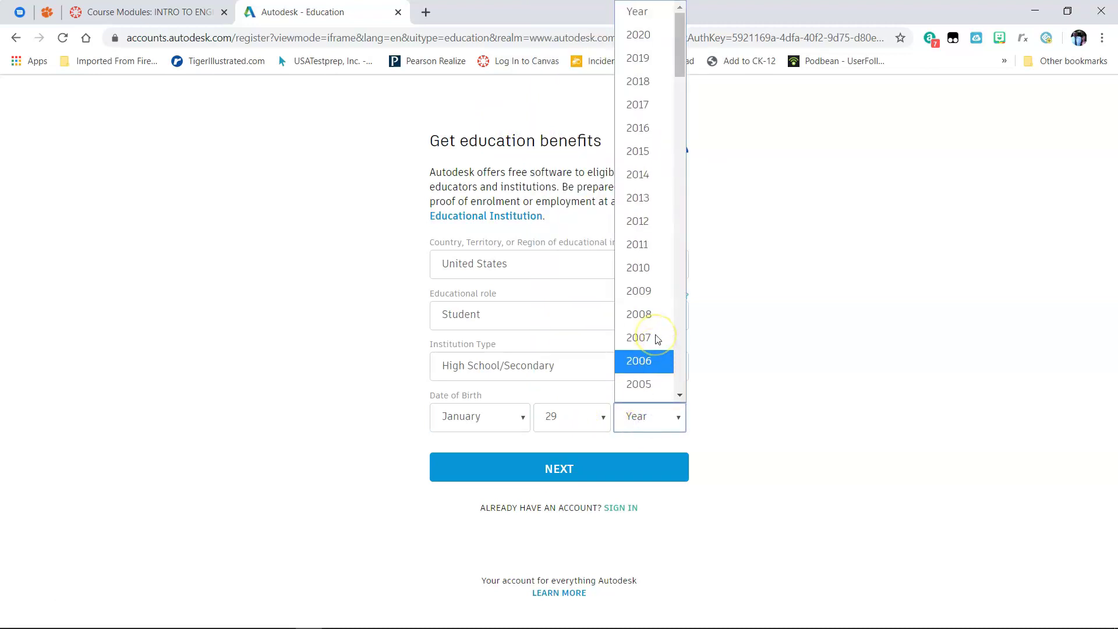
scroll(657, 350, down, 15)
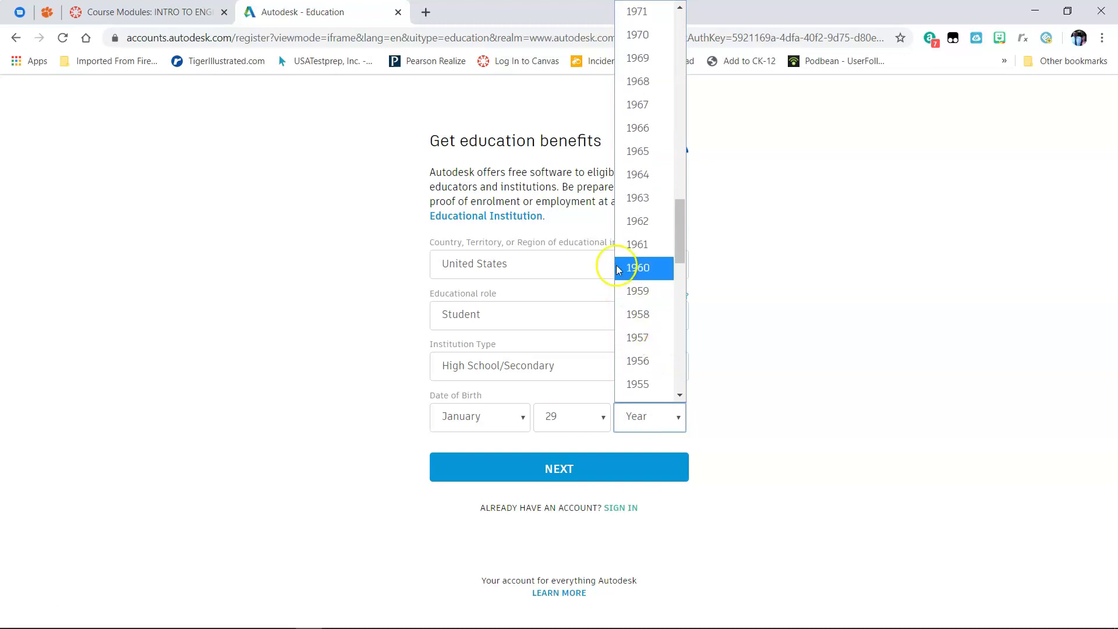
scroll(635, 262, up, 8)
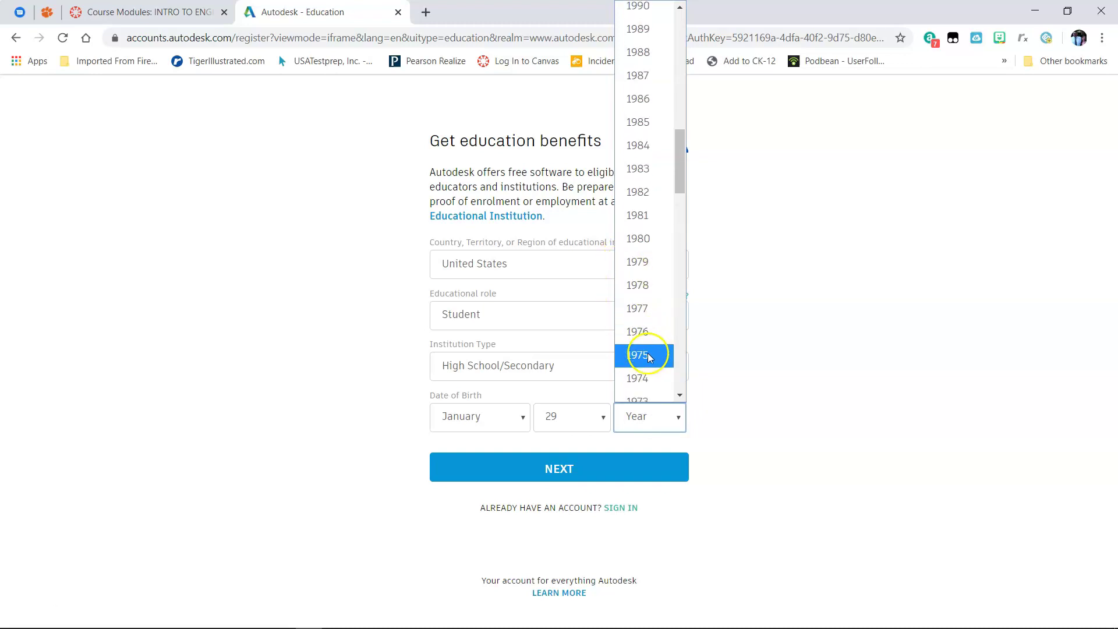
scroll(648, 350, down, 2)
click(638, 280)
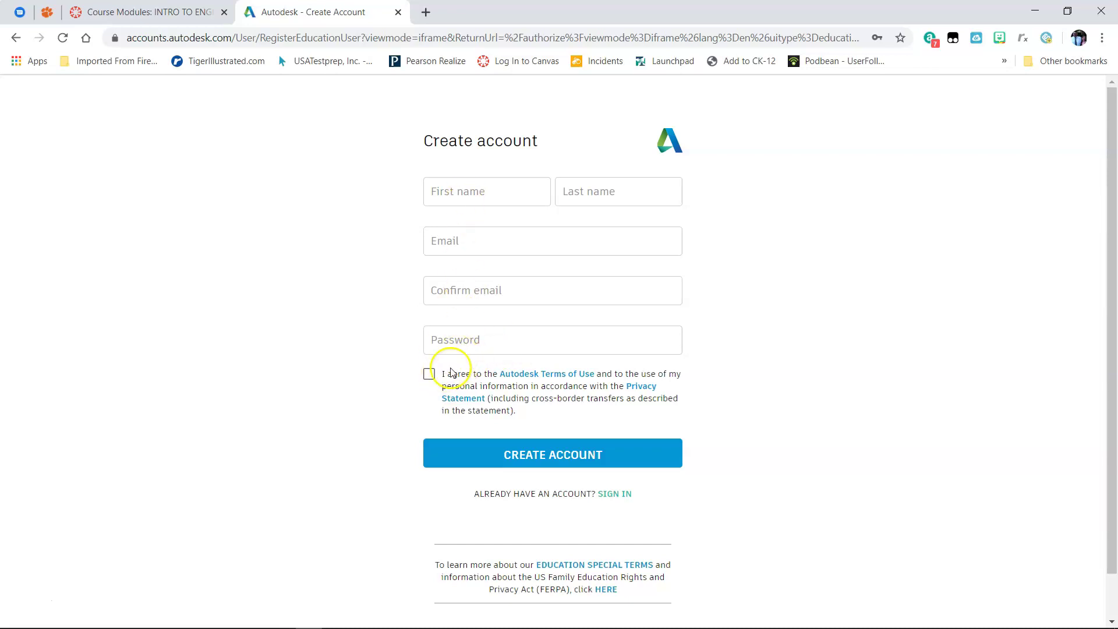
Tick the 'I agree to the Autodesk Terms of Use' checkbox on the Create account form
click(429, 375)
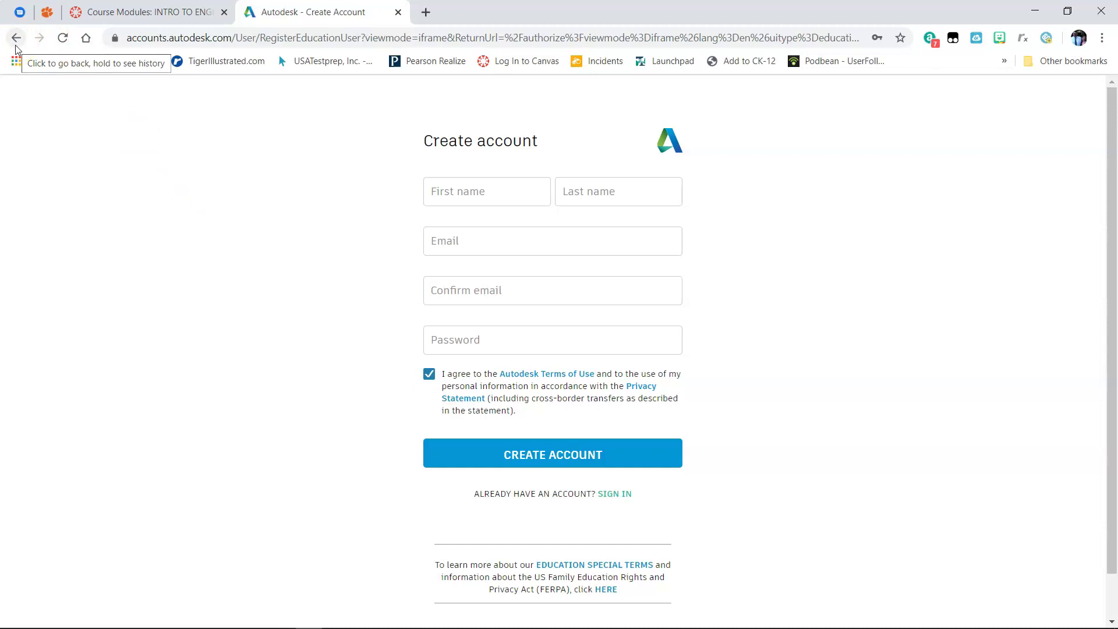
click(16, 45)
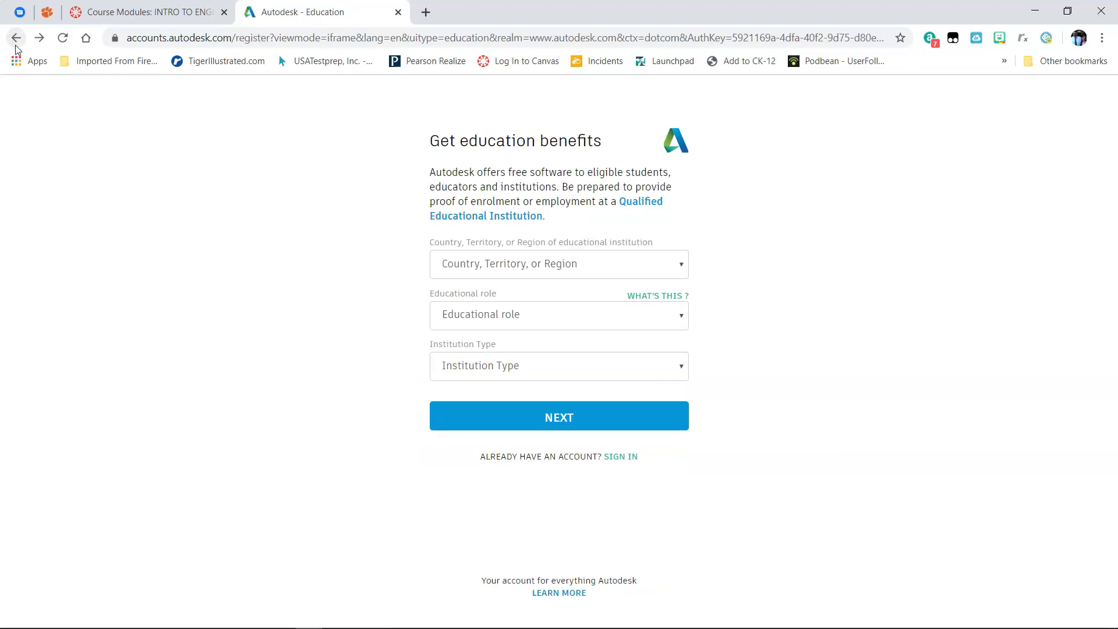
click(16, 47)
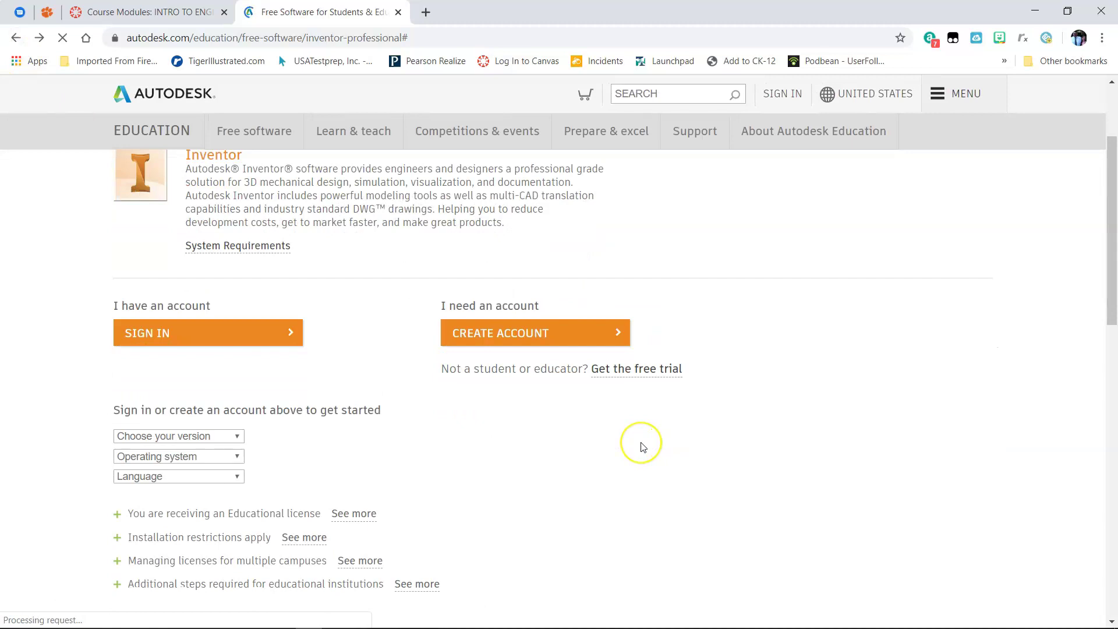
scroll(643, 446, down, 2)
scroll(643, 446, up, 5)
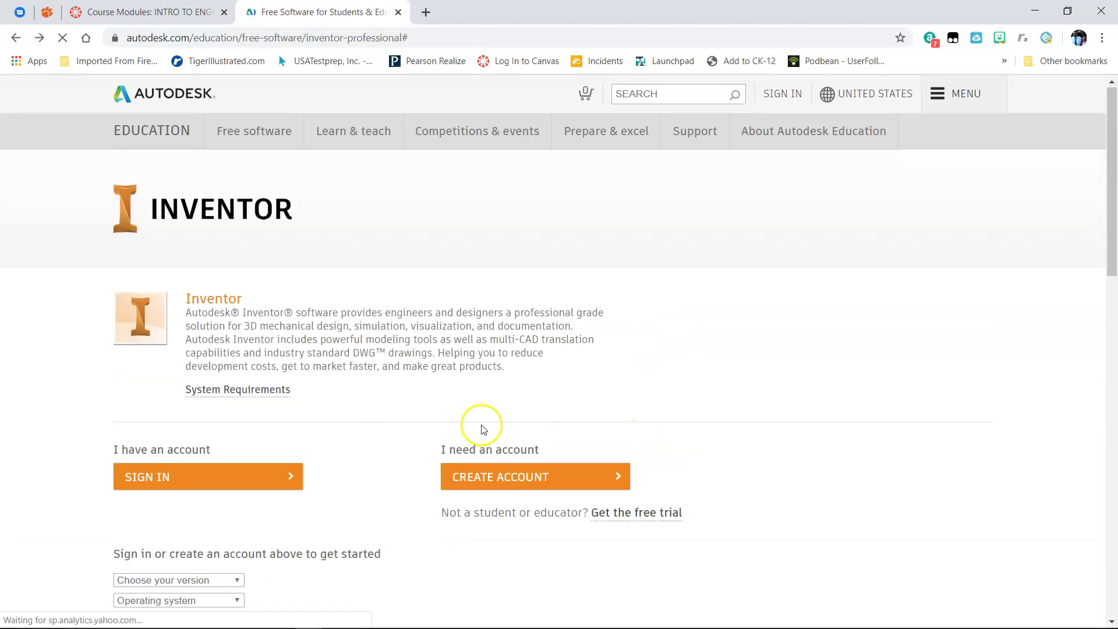
scroll(481, 429, down, 3)
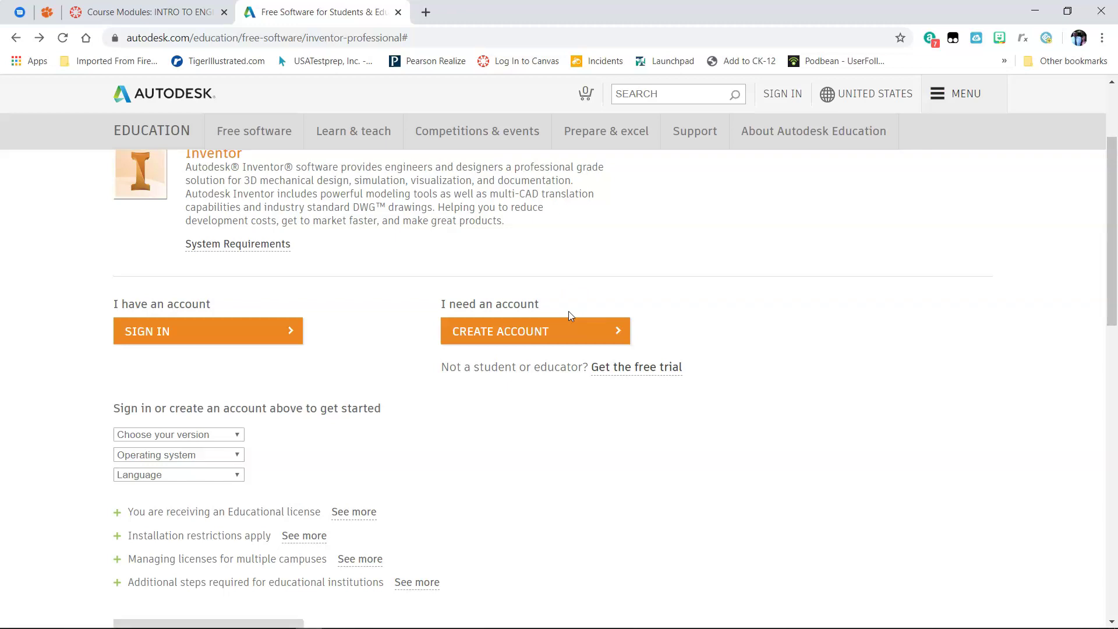
click(556, 330)
click(244, 335)
Open a new tab, view the Google apps grid, and show the Chrome profile switcher
click(426, 12)
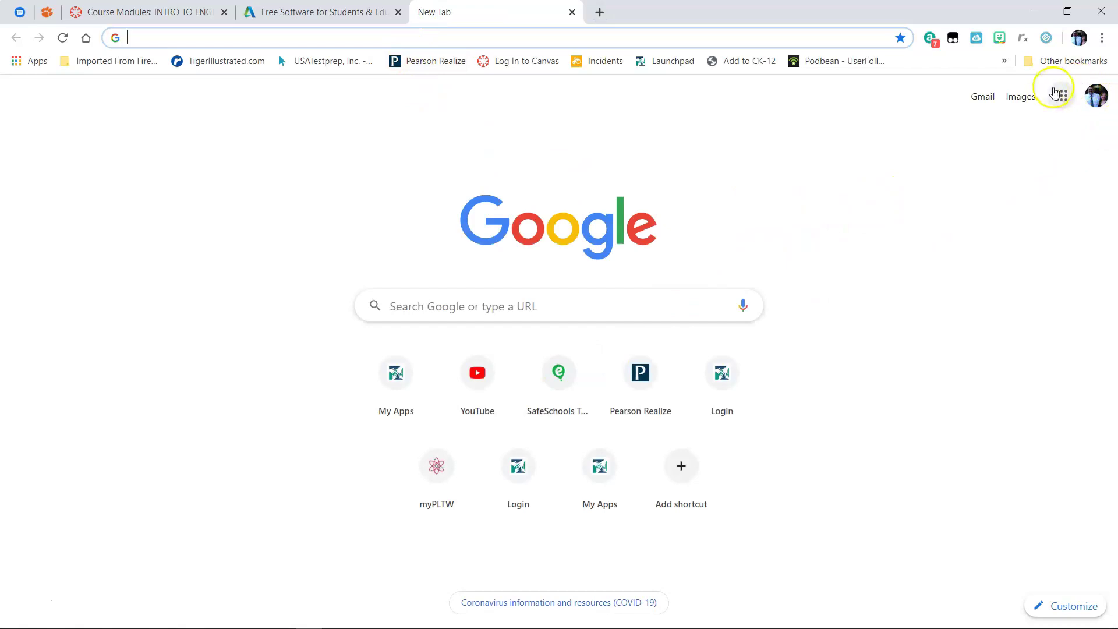
click(1061, 97)
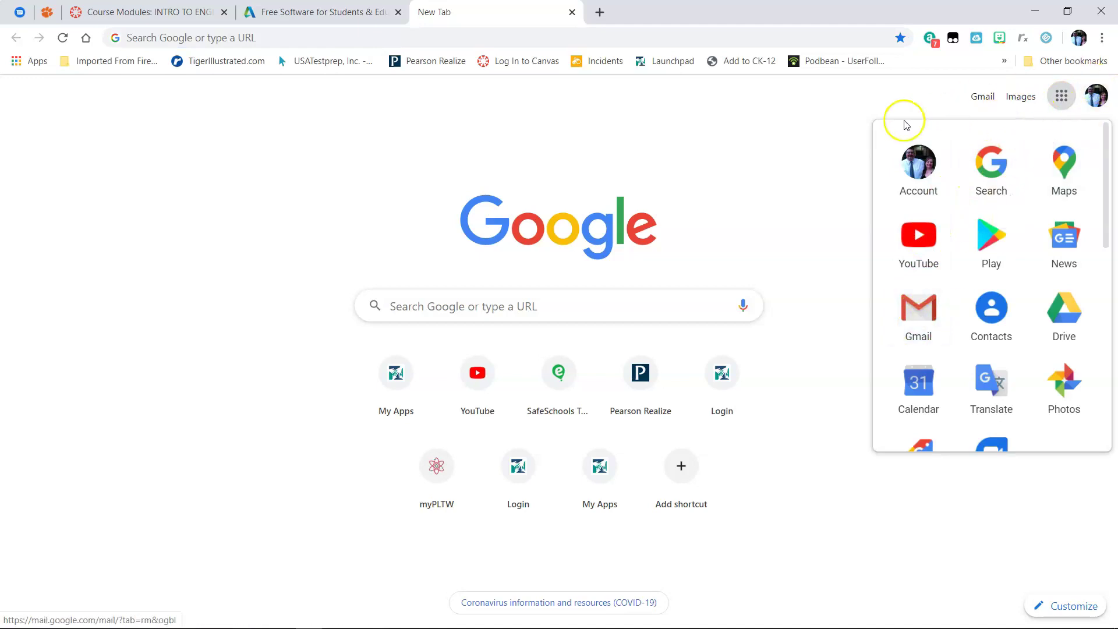
click(1080, 39)
click(974, 259)
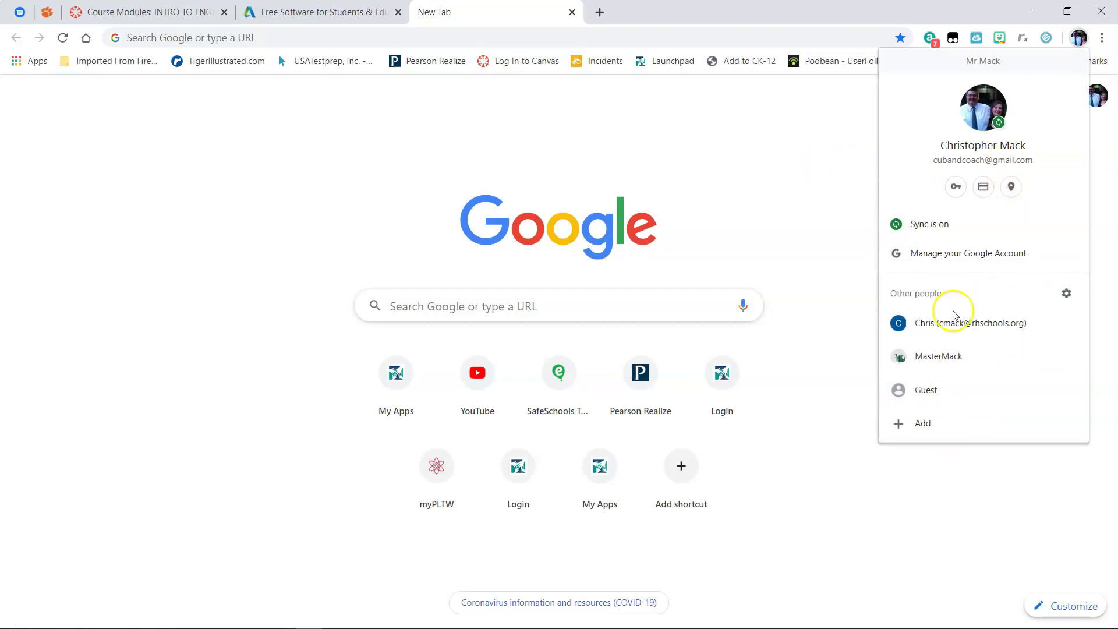
Switch to the school account's Chrome profile under Other people
click(975, 323)
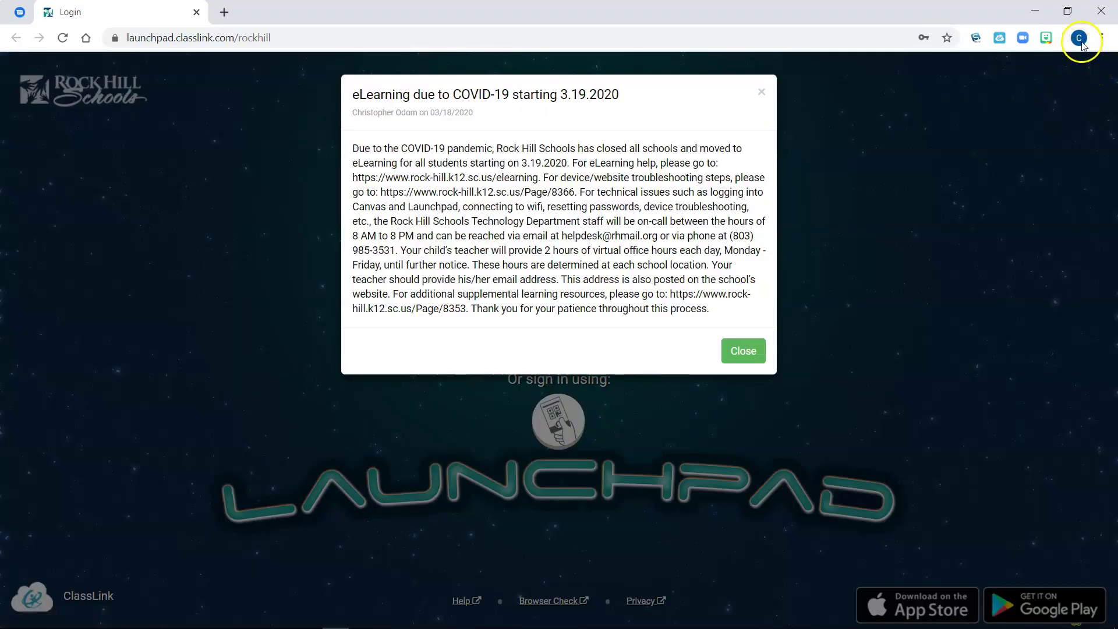
Dismiss the eLearning notice, open the school Gmail inbox, then close the school profile window
click(742, 350)
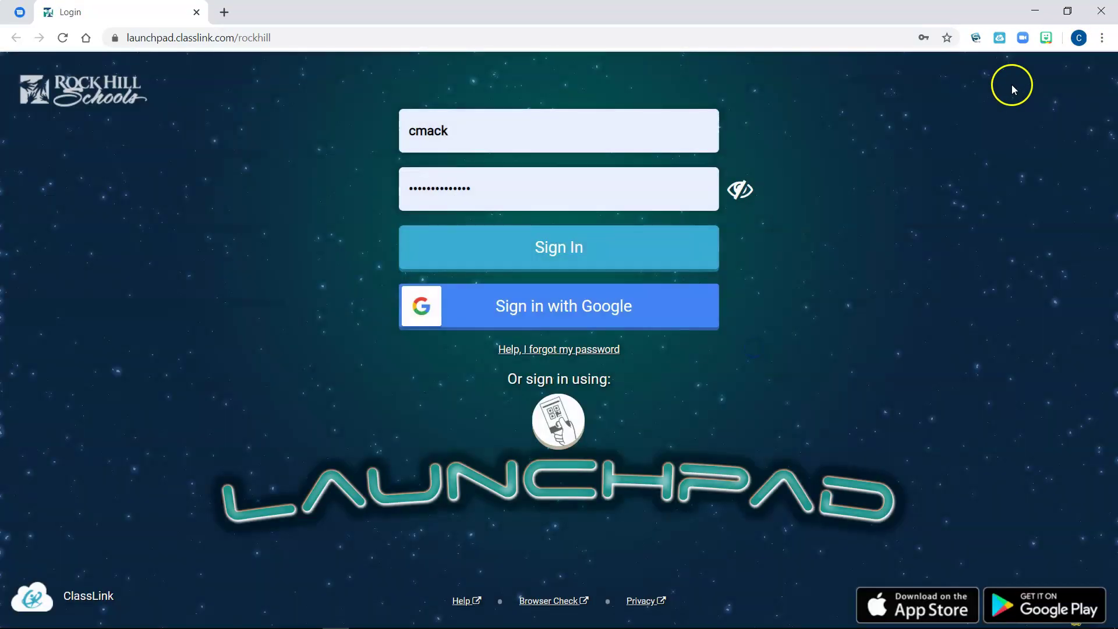
click(1078, 39)
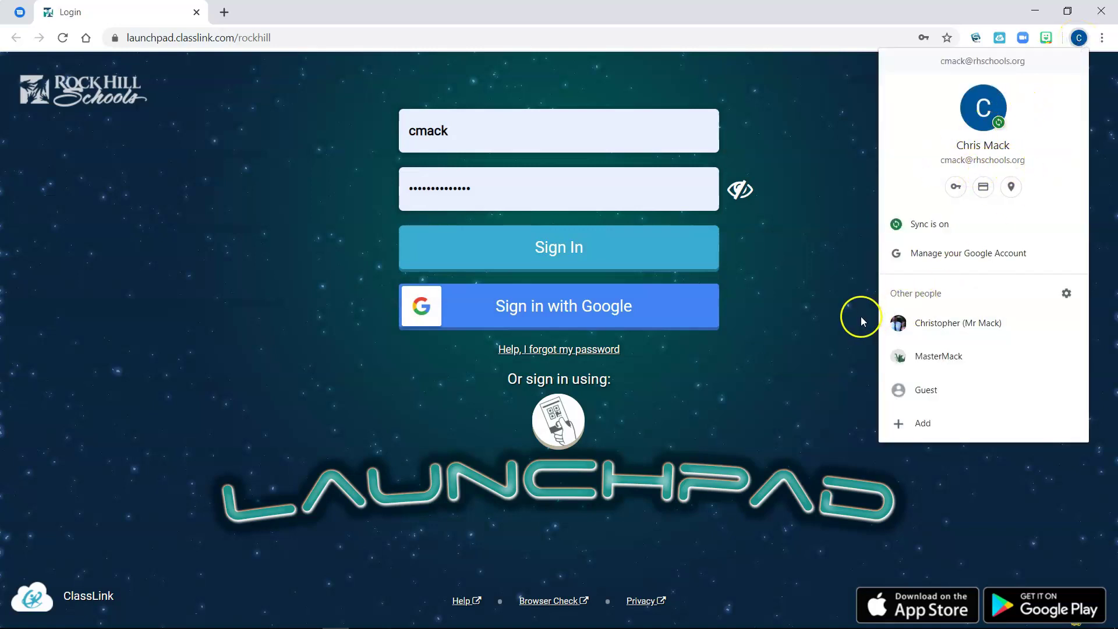
click(836, 310)
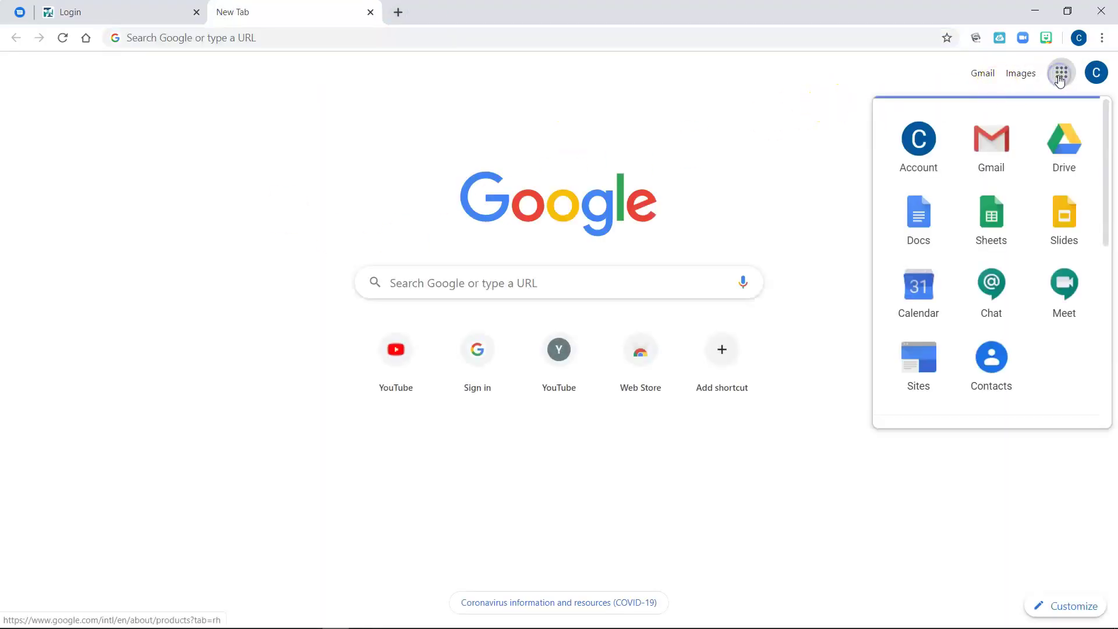
click(1004, 138)
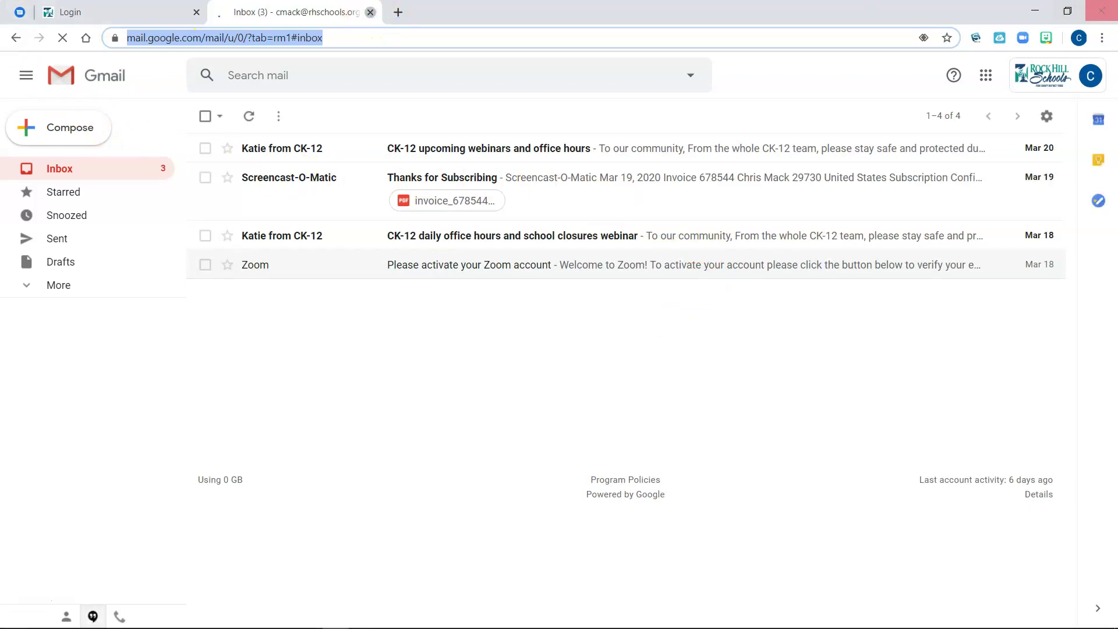
click(1101, 11)
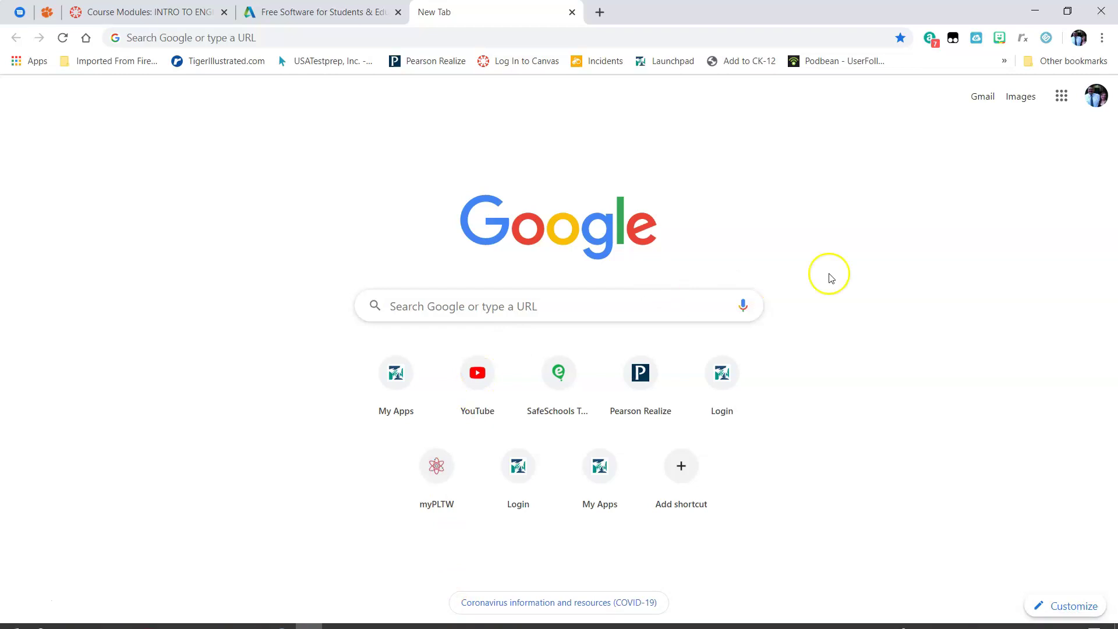
Return to the Autodesk tab and sign in with the prefilled e-mail and account password
click(265, 12)
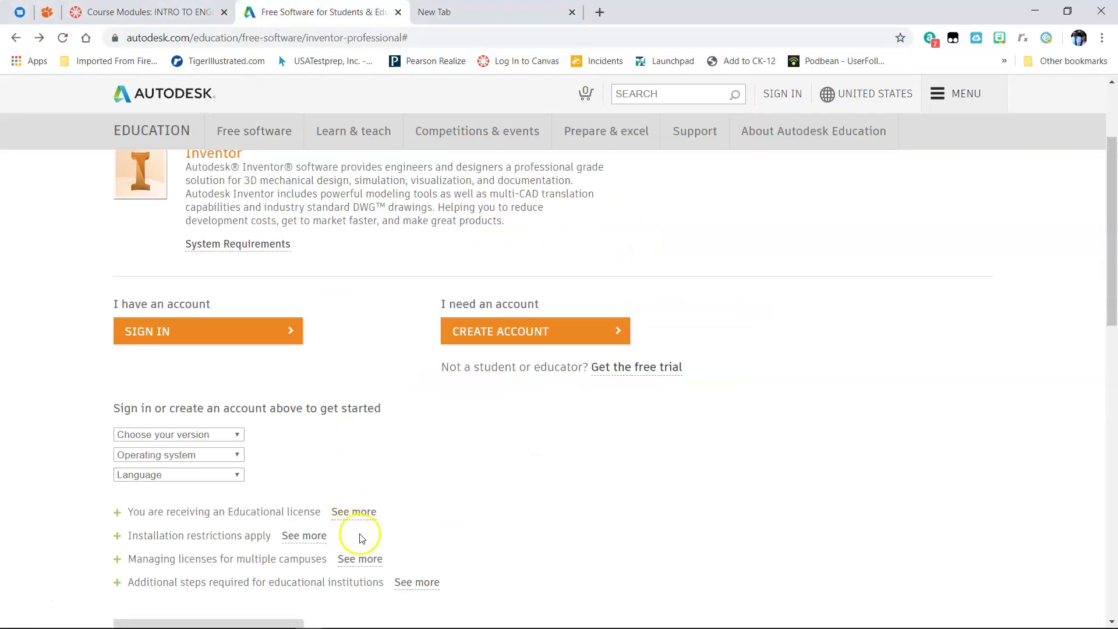
click(289, 340)
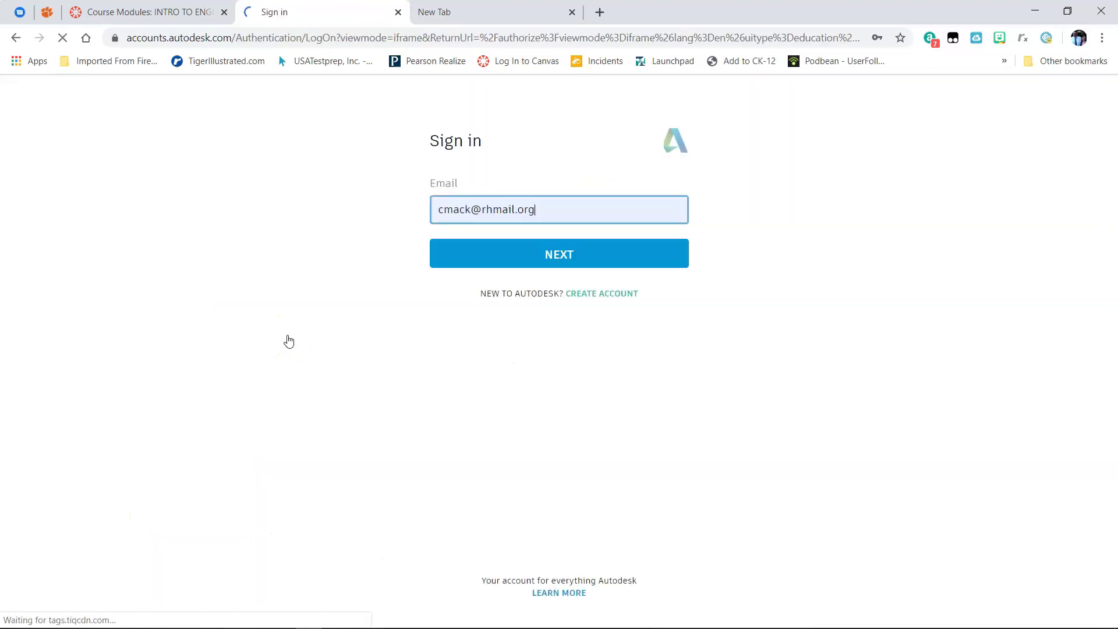
click(495, 266)
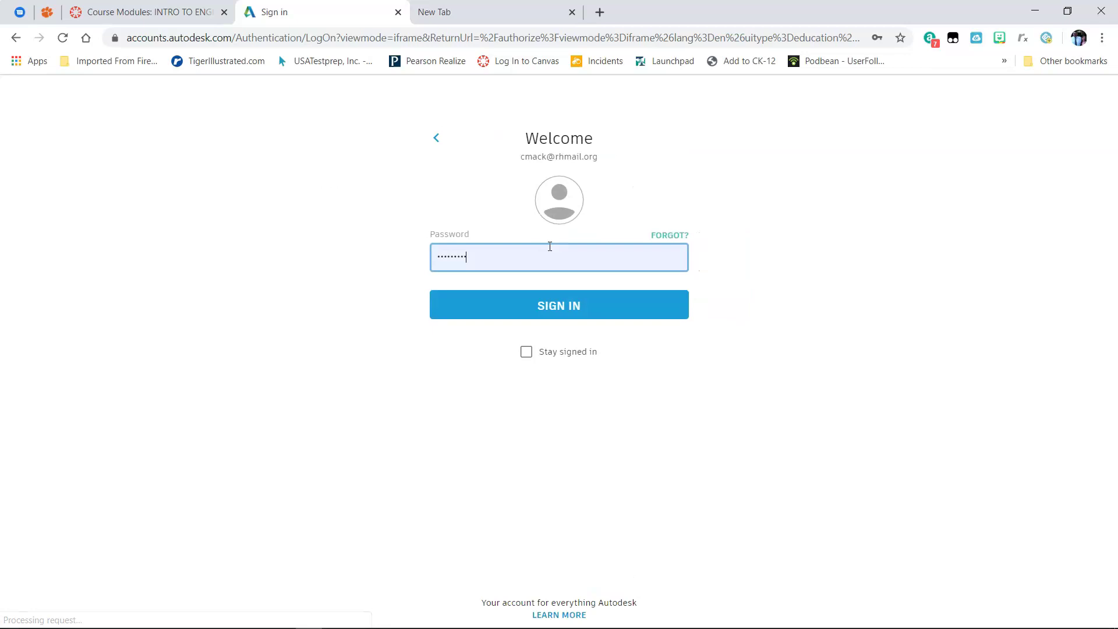
click(555, 302)
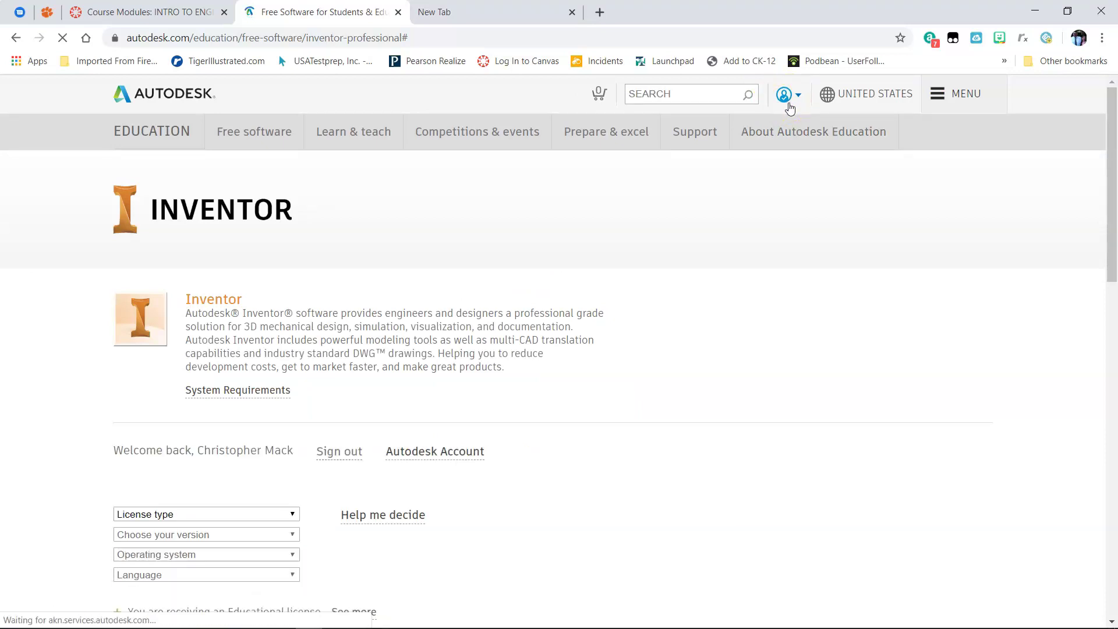
Choose School: Deploy without network server license, Inventor Professional 2020, Windows 64-bit and English
scroll(790, 108, down, 2)
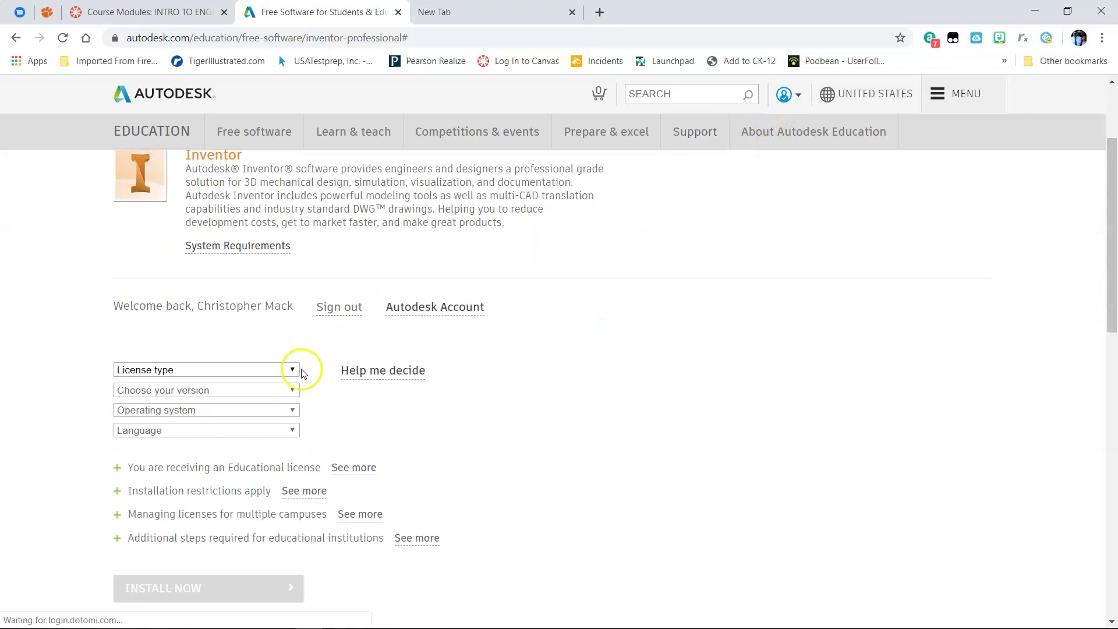
click(287, 374)
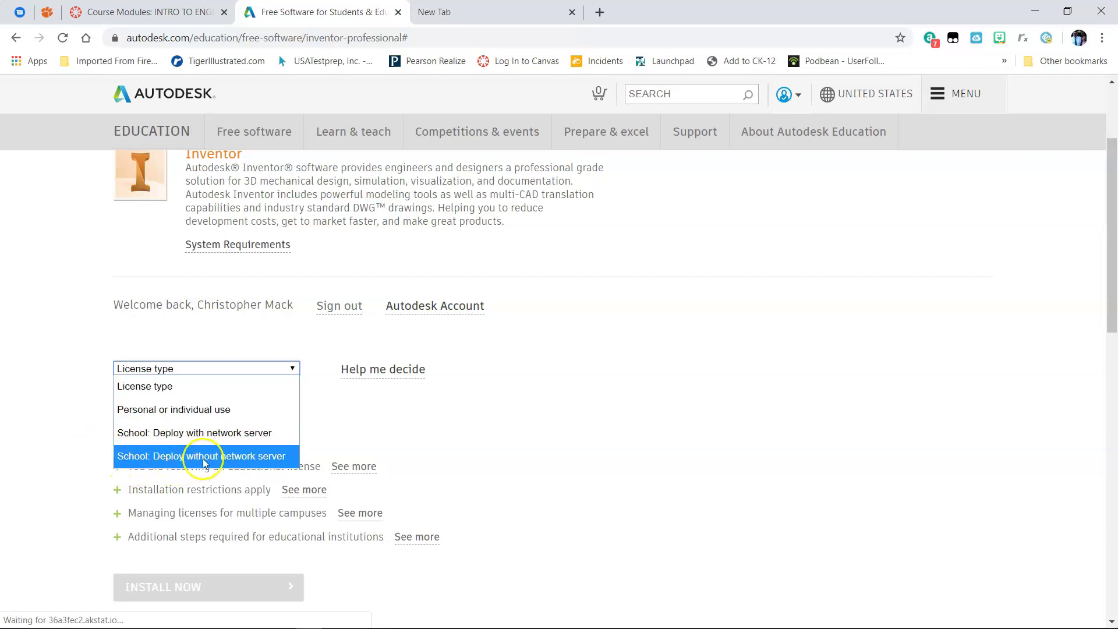
click(283, 463)
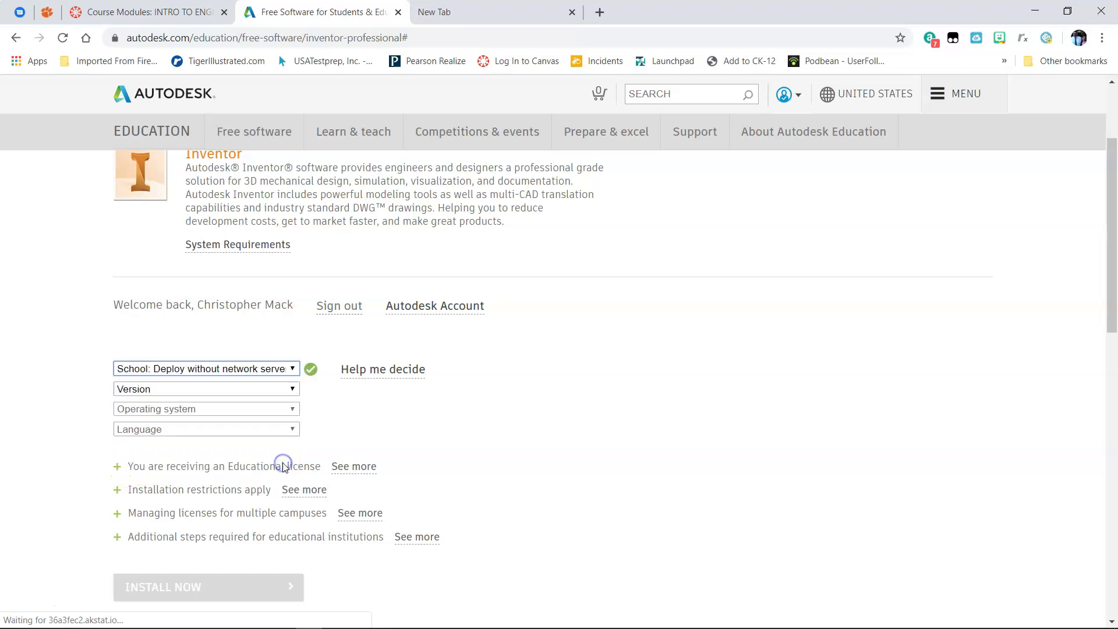
click(241, 390)
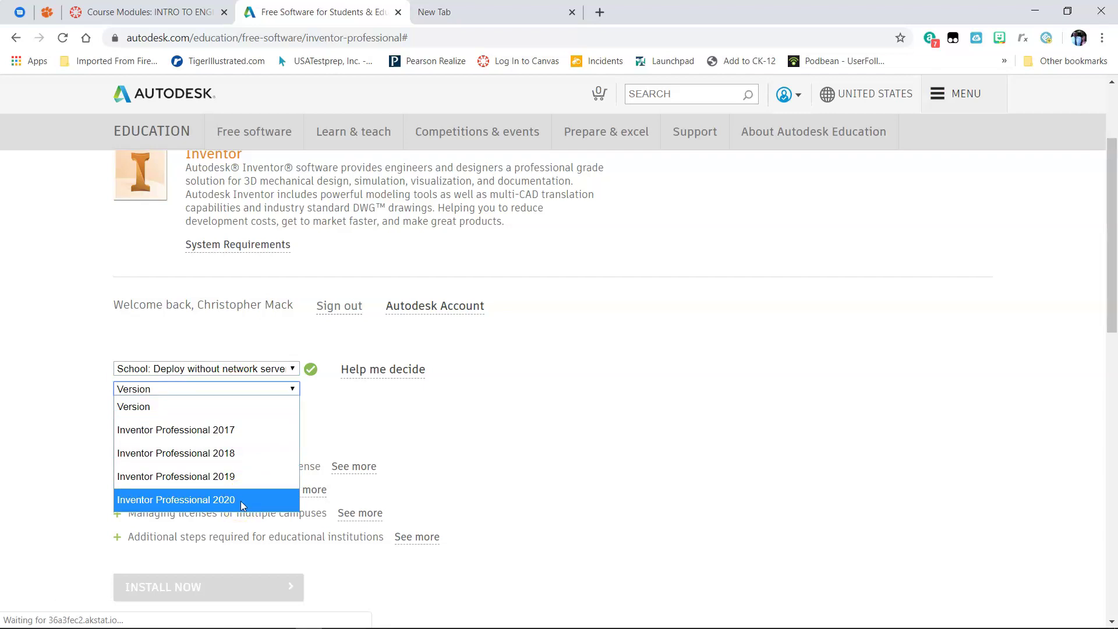
click(240, 501)
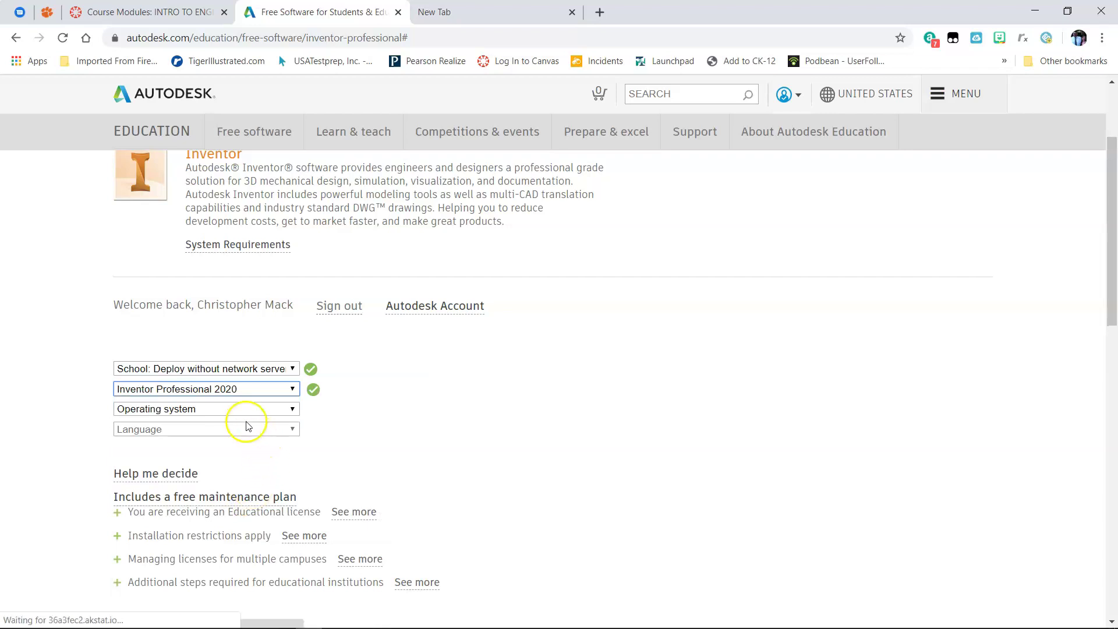
click(232, 407)
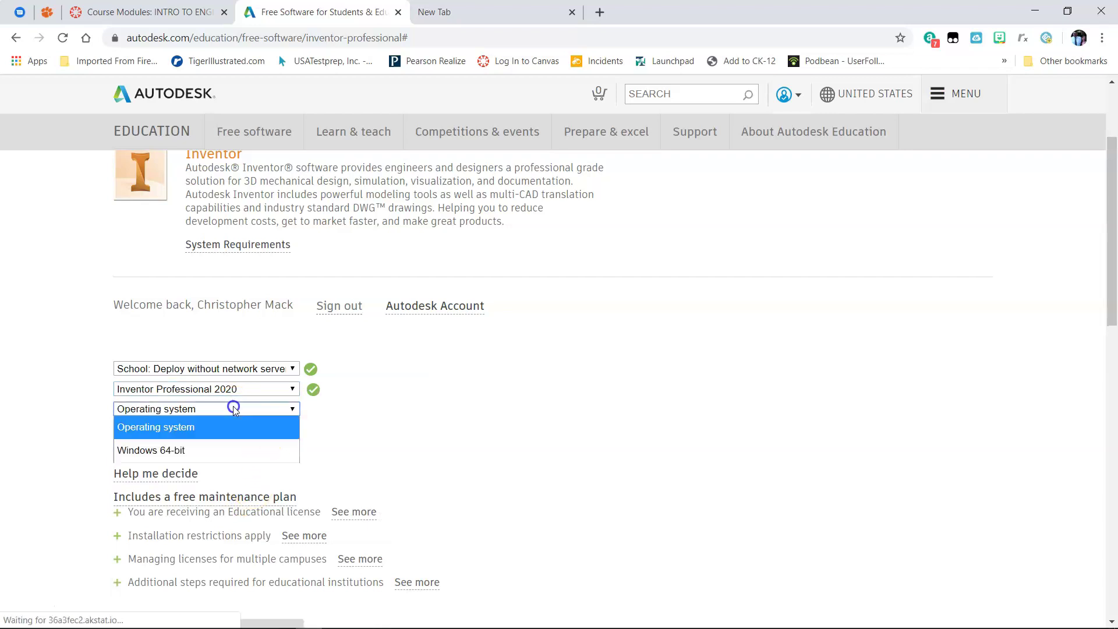
click(226, 450)
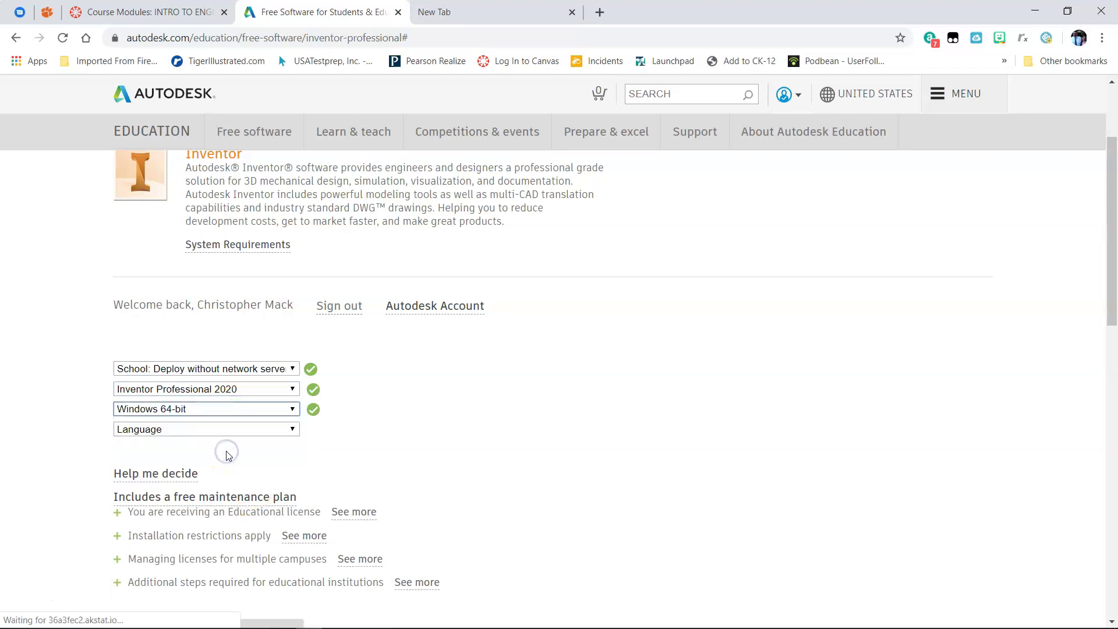
click(221, 433)
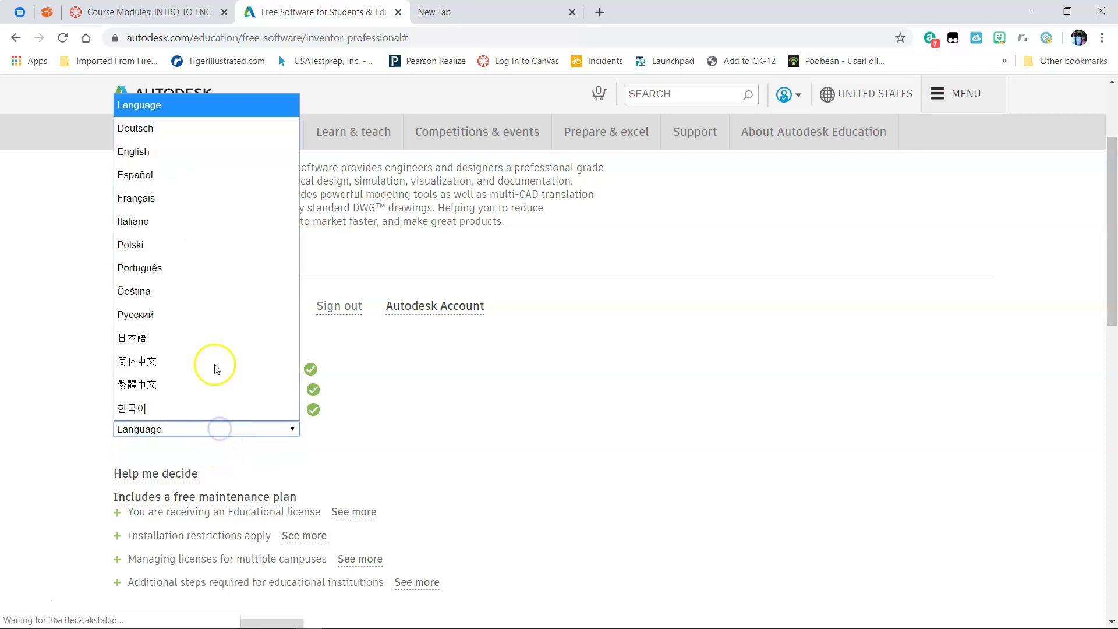
click(222, 150)
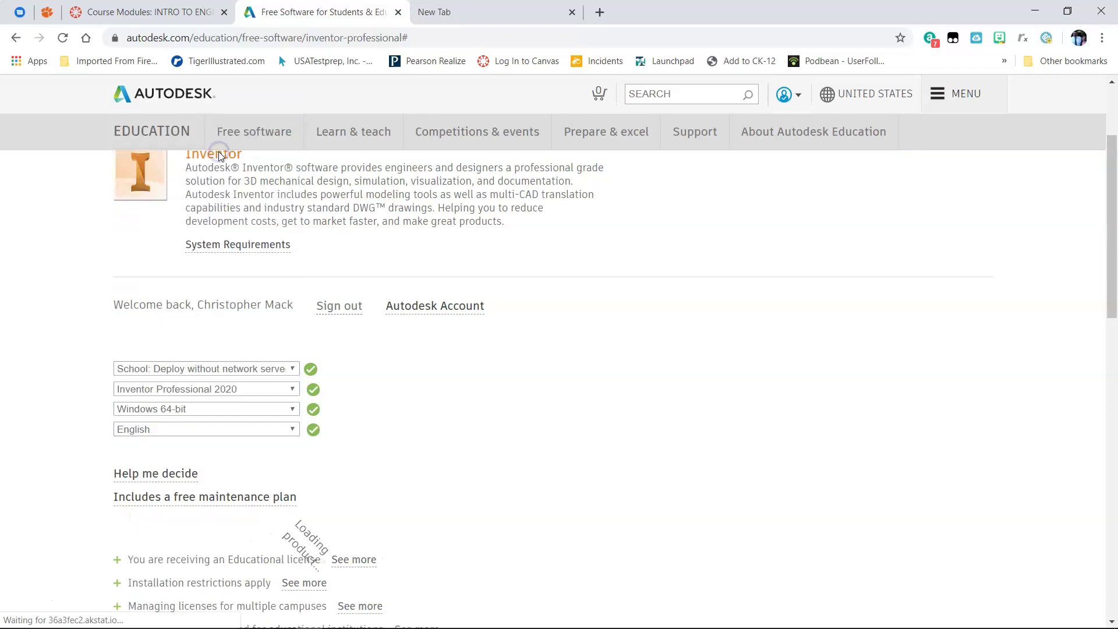
scroll(529, 451, down, 3)
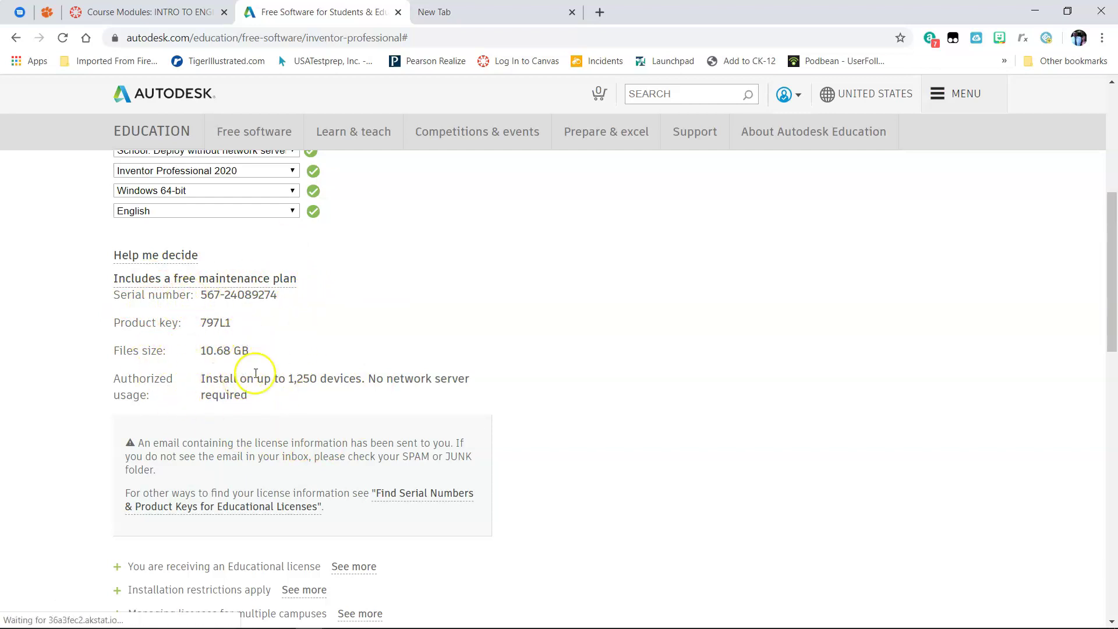
scroll(262, 369, down, 4)
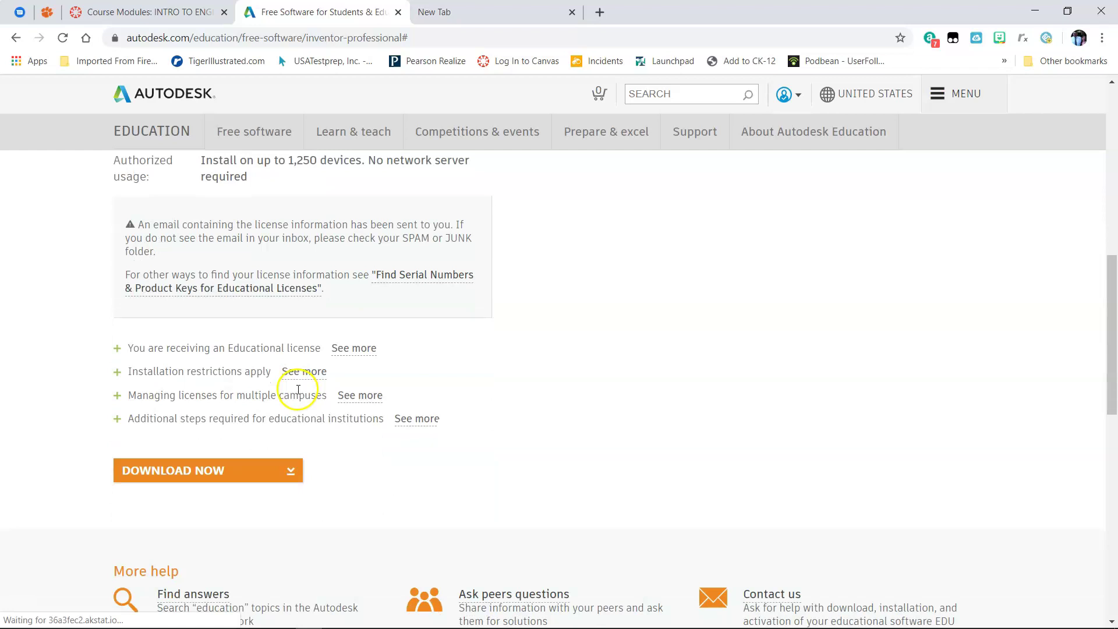
Choose Download Now from the DOWNLOAD NOW menu and let Chrome launch Autodesk Download Manager
click(291, 473)
click(206, 507)
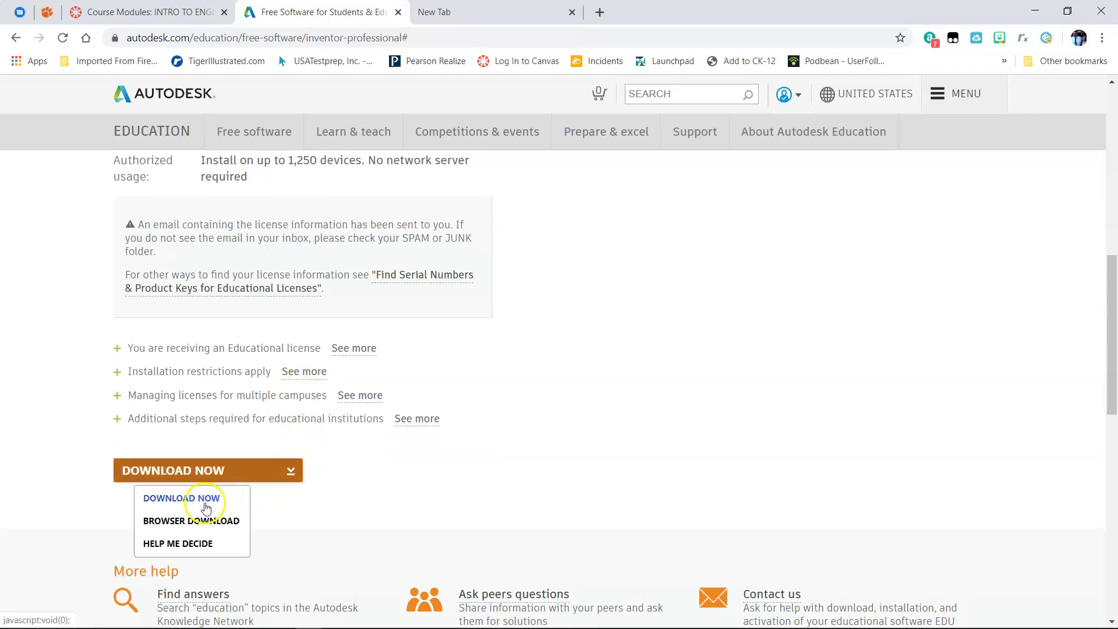
click(205, 504)
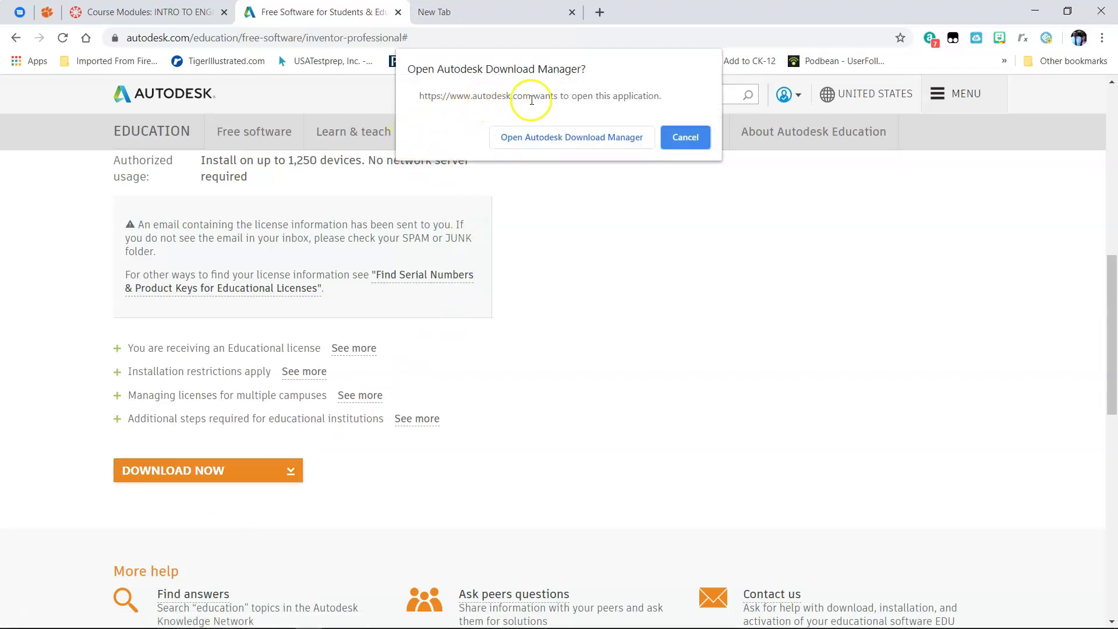
click(631, 143)
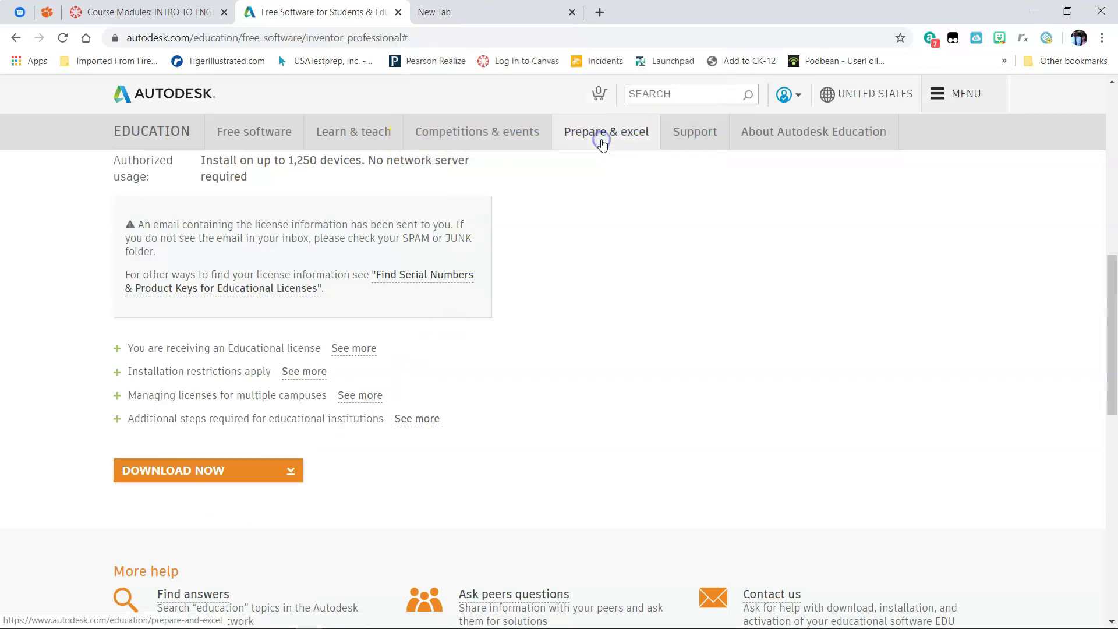
click(610, 346)
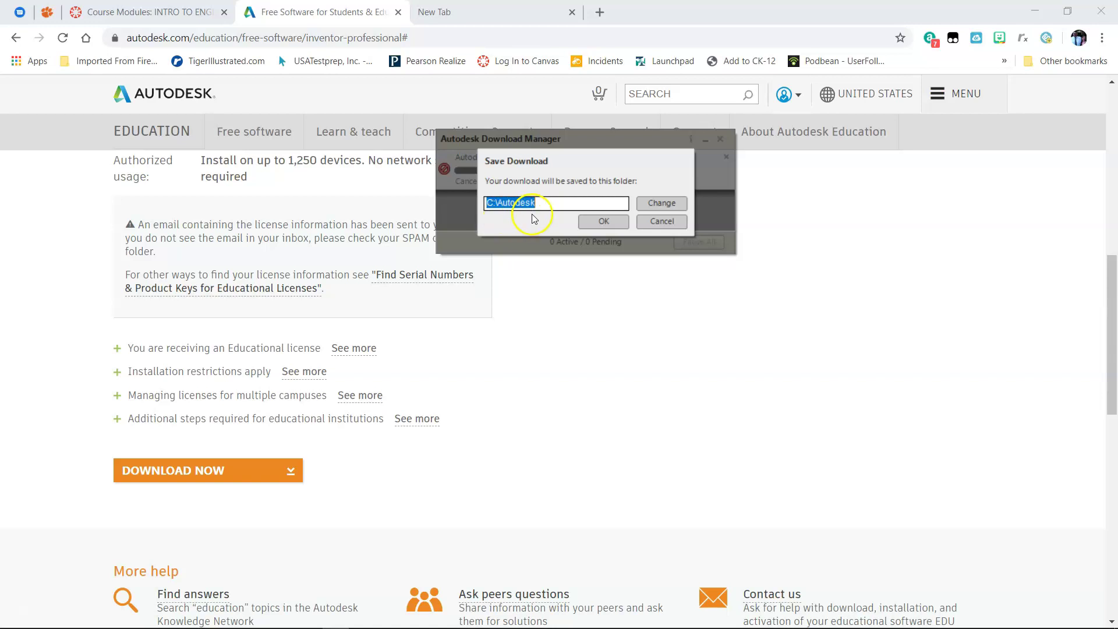
Save the Inventor download to C:\Autodesk and remove the canceled Inventor 2017 entry
click(591, 224)
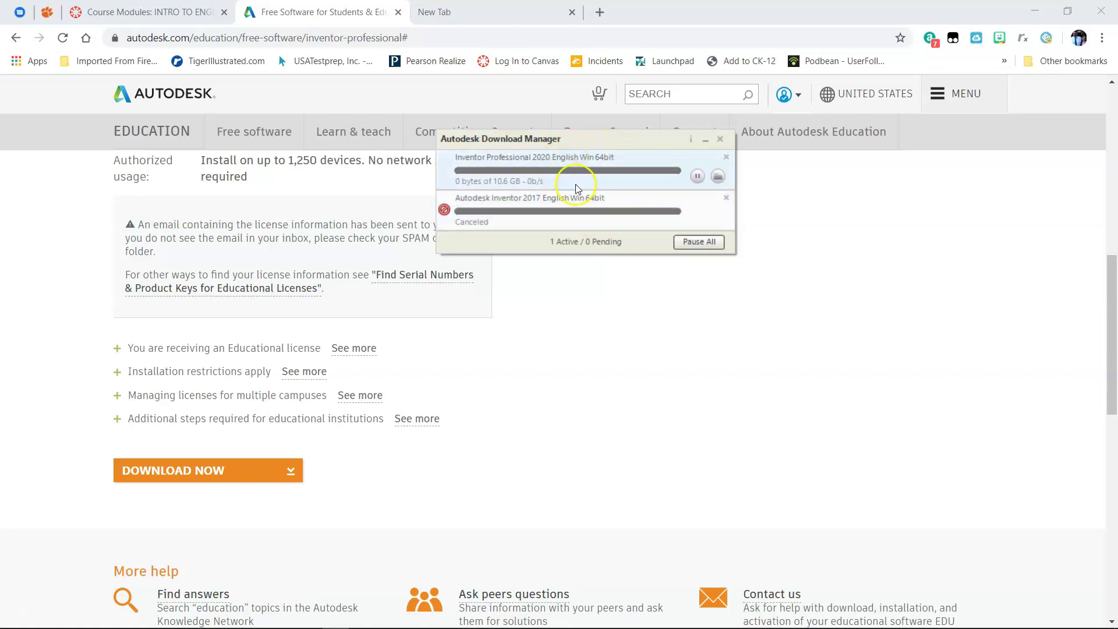
mouse_move(527, 212)
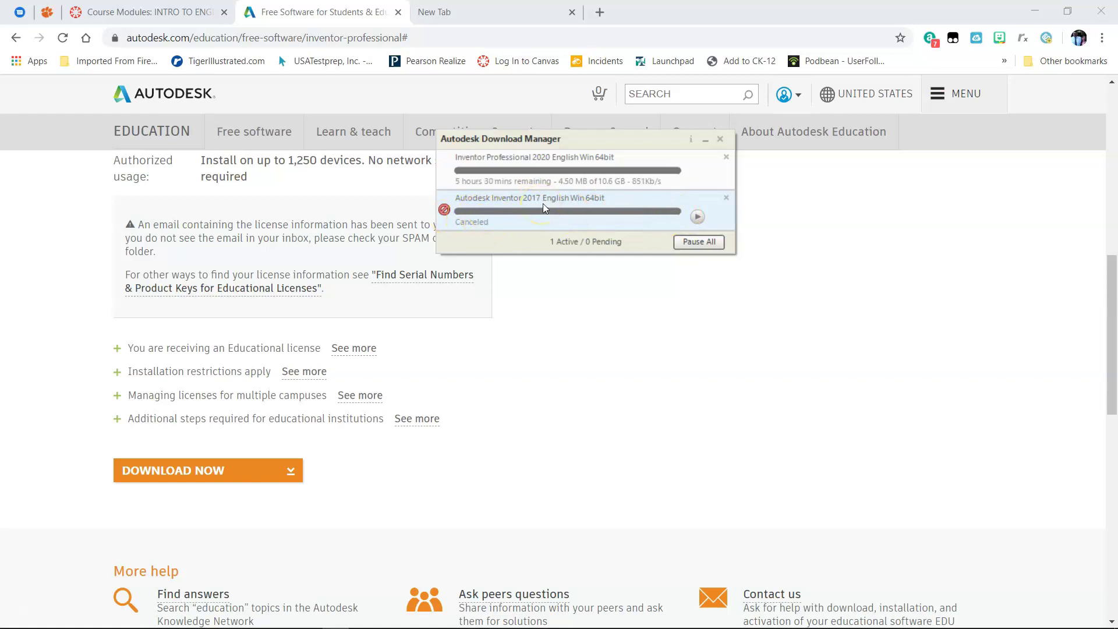
click(727, 198)
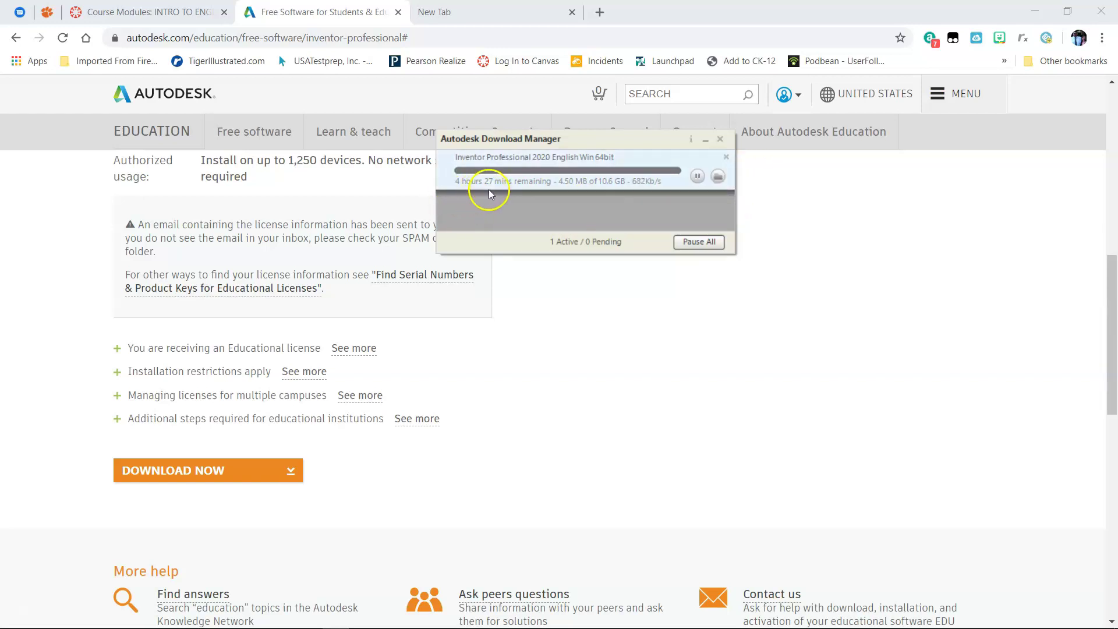
mouse_move(485, 190)
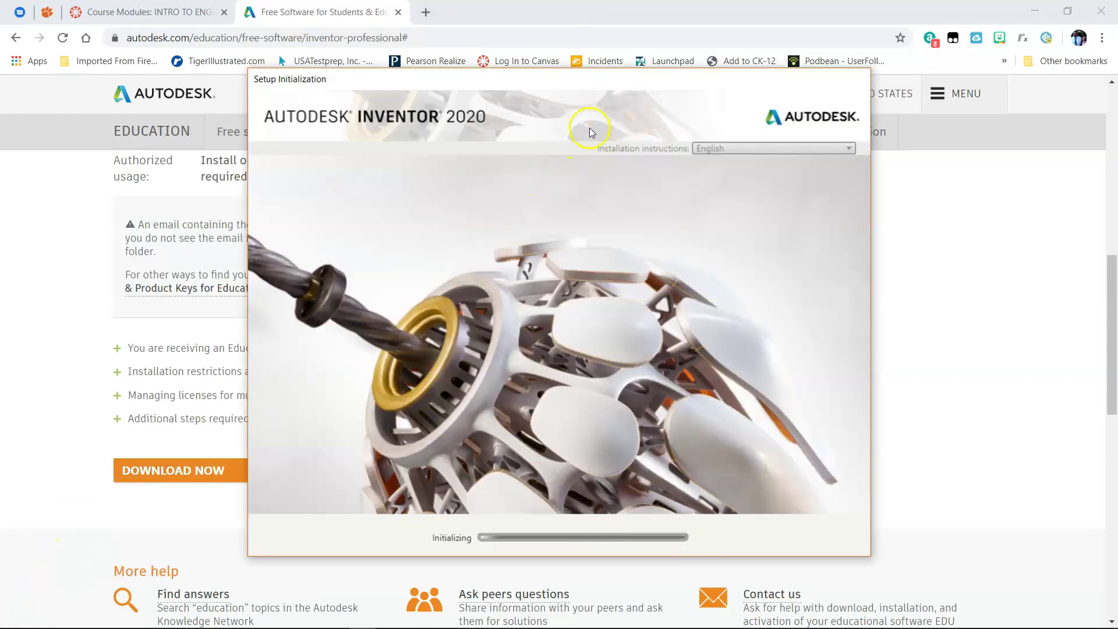
Launch the installer from the completed Download Manager download, dismiss the 'already running' error, and let setup initialize
drag(589, 76, 603, 271)
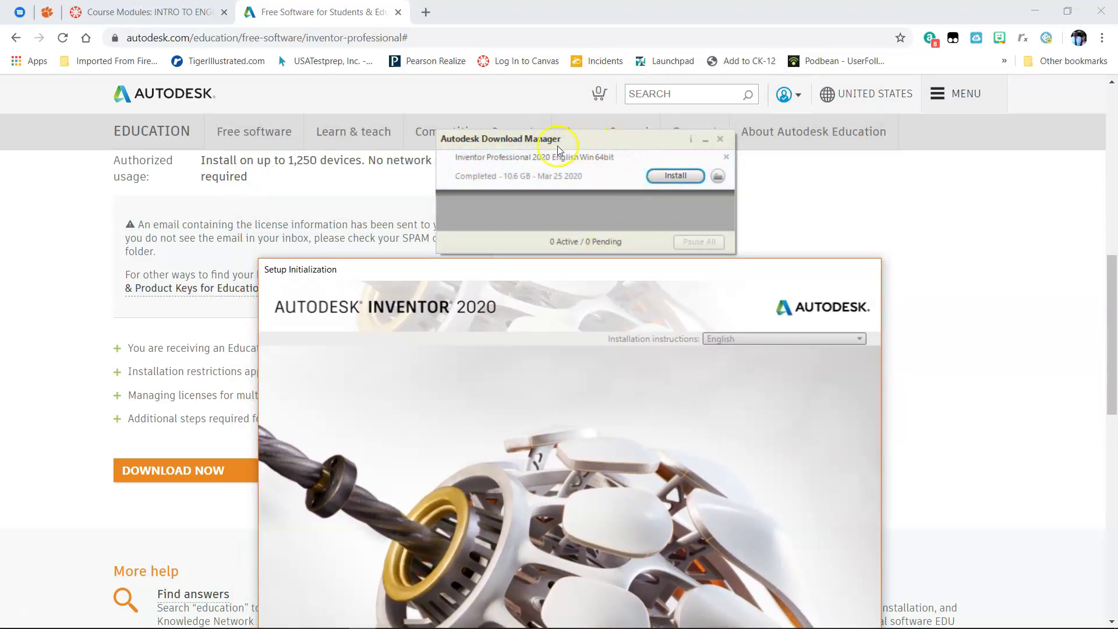
drag(644, 273, 629, 249)
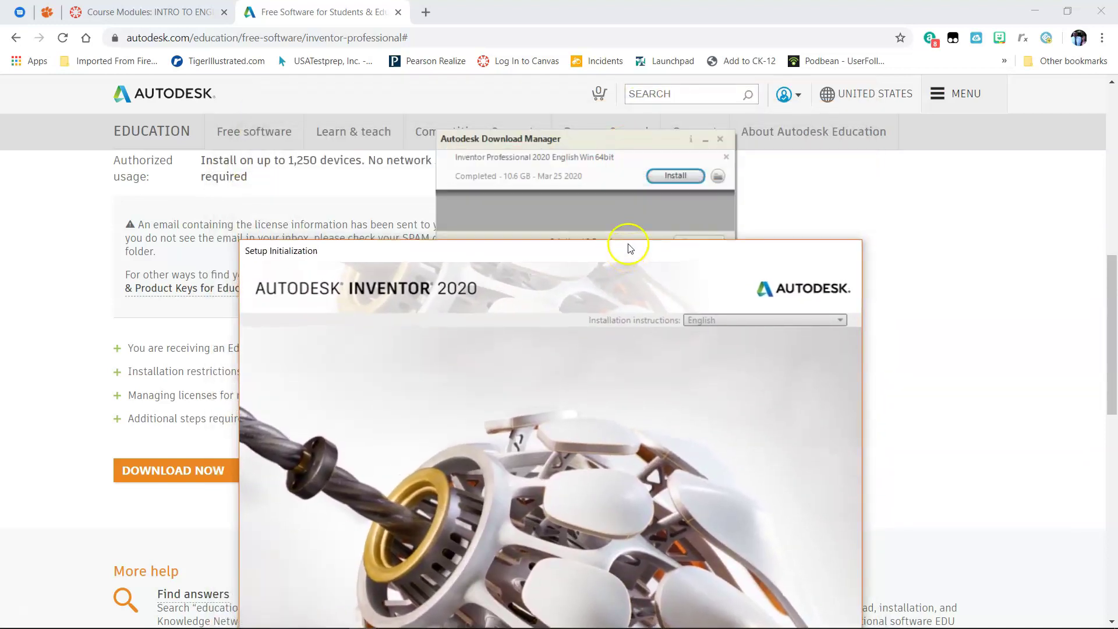
click(671, 177)
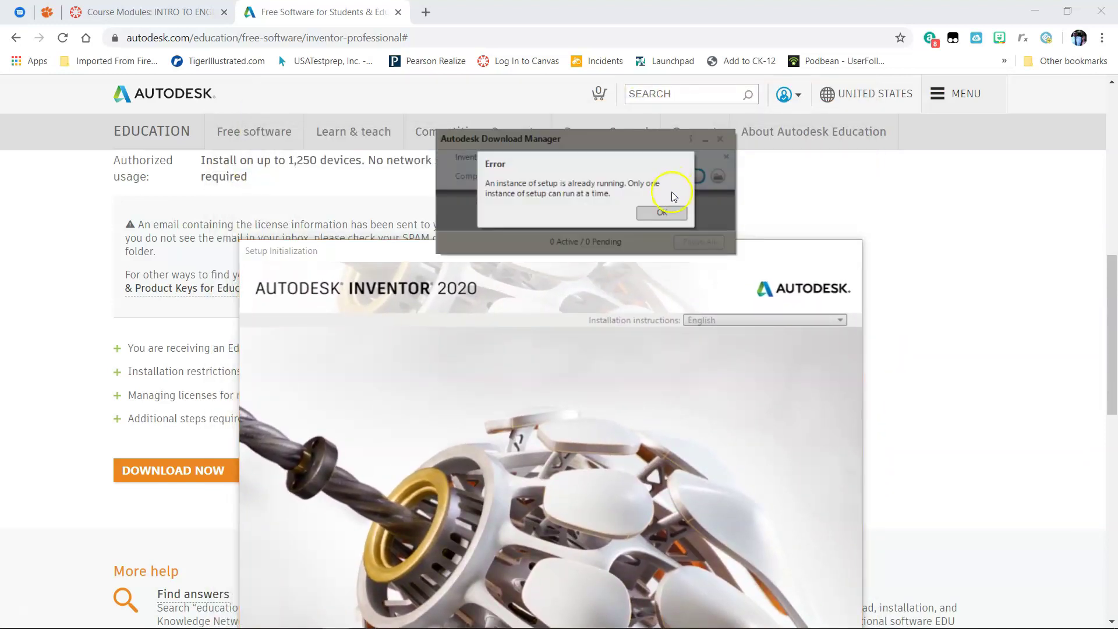
click(671, 214)
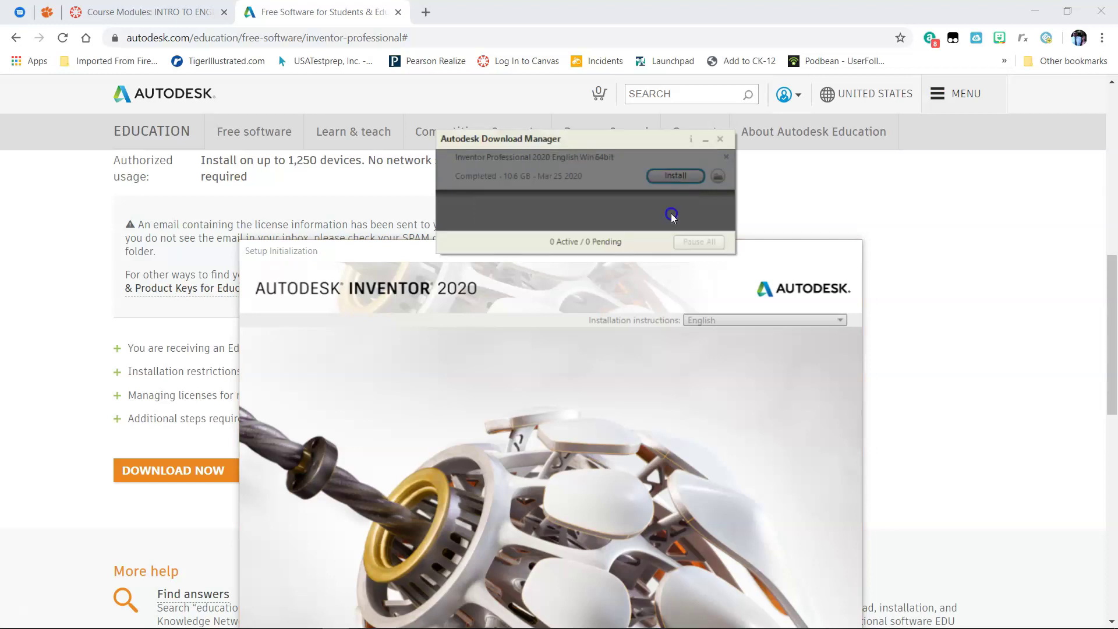
drag(354, 254, 388, 272)
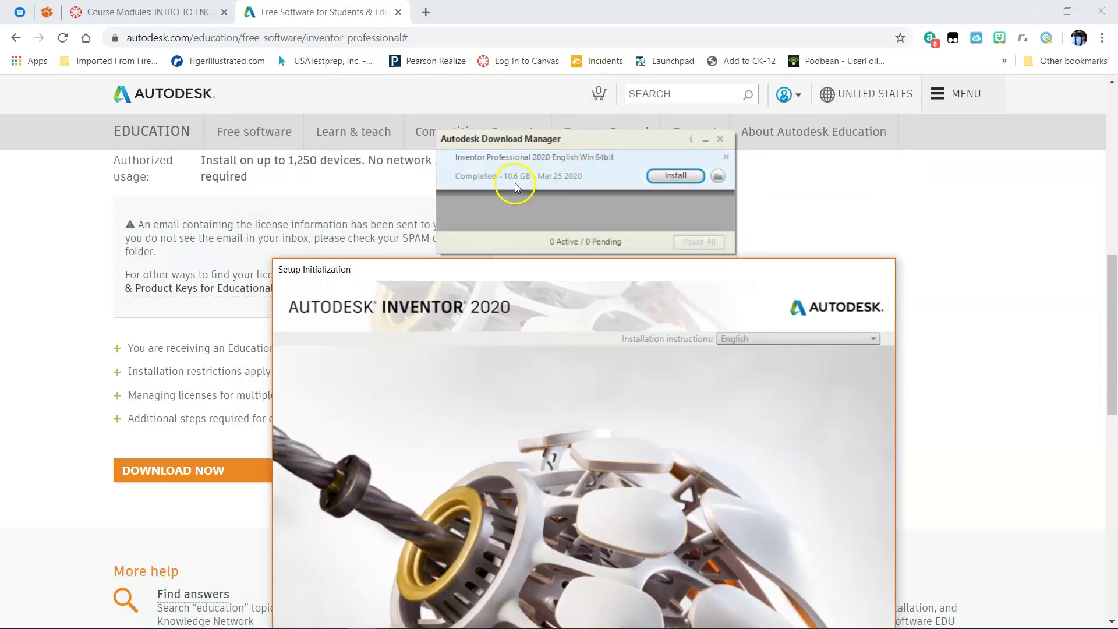
drag(592, 149, 588, 125)
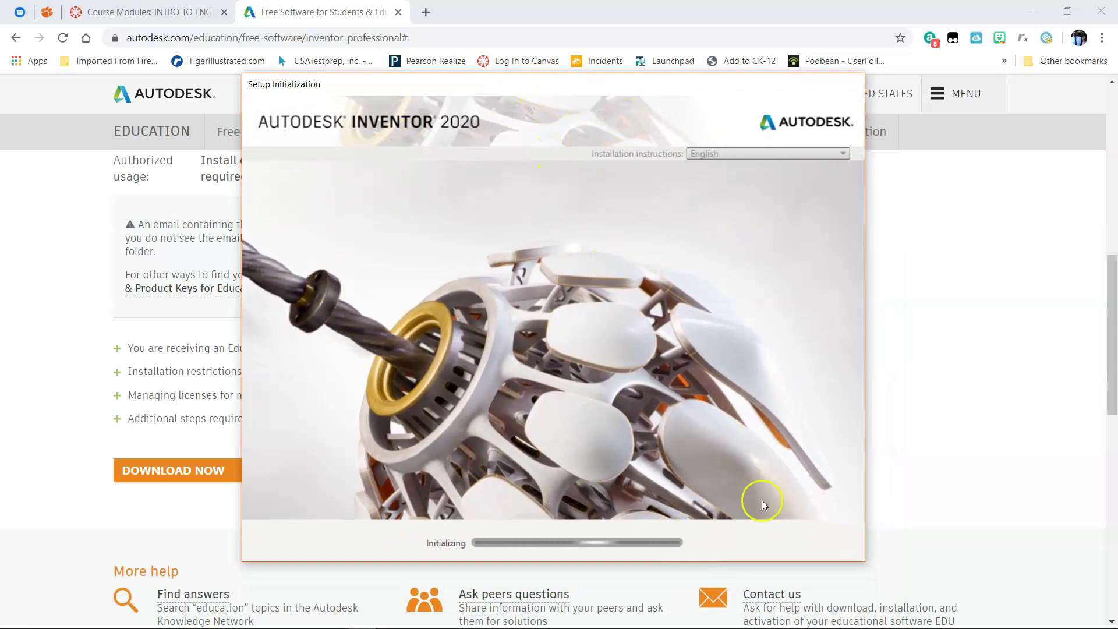
drag(659, 92, 661, 71)
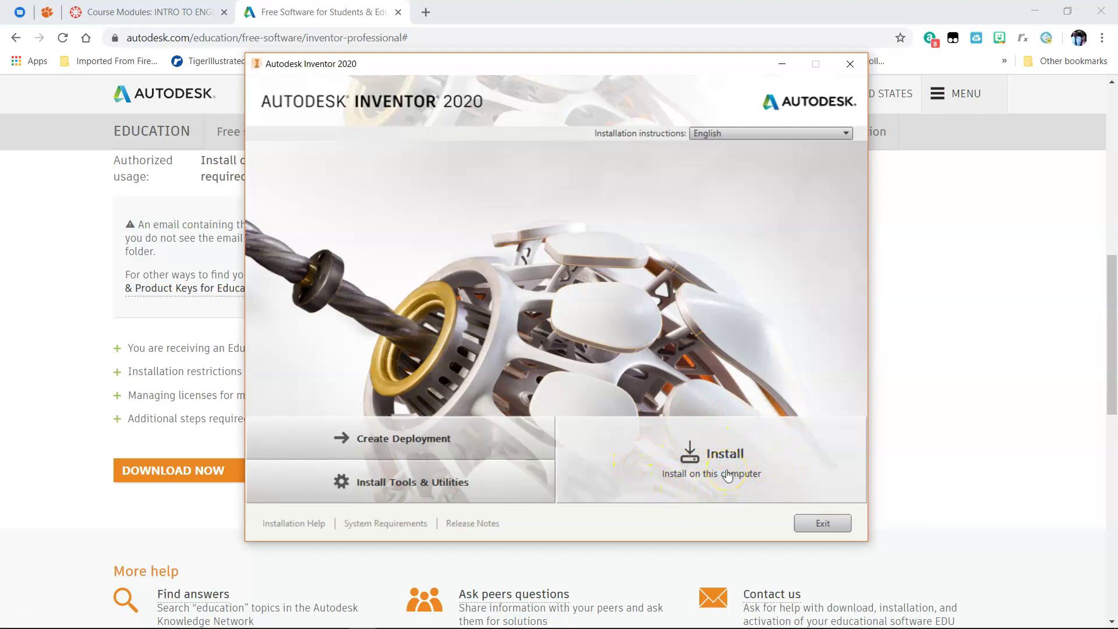
Choose to install on this computer, accept the license agreement with 'I Accept', and continue
click(727, 474)
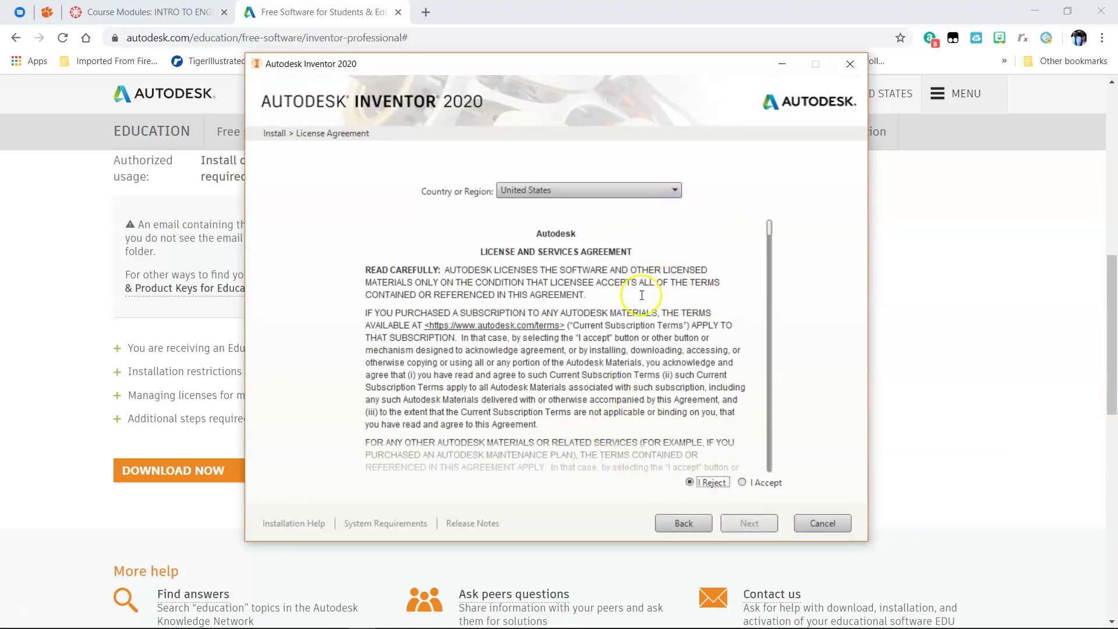
click(628, 314)
click(742, 483)
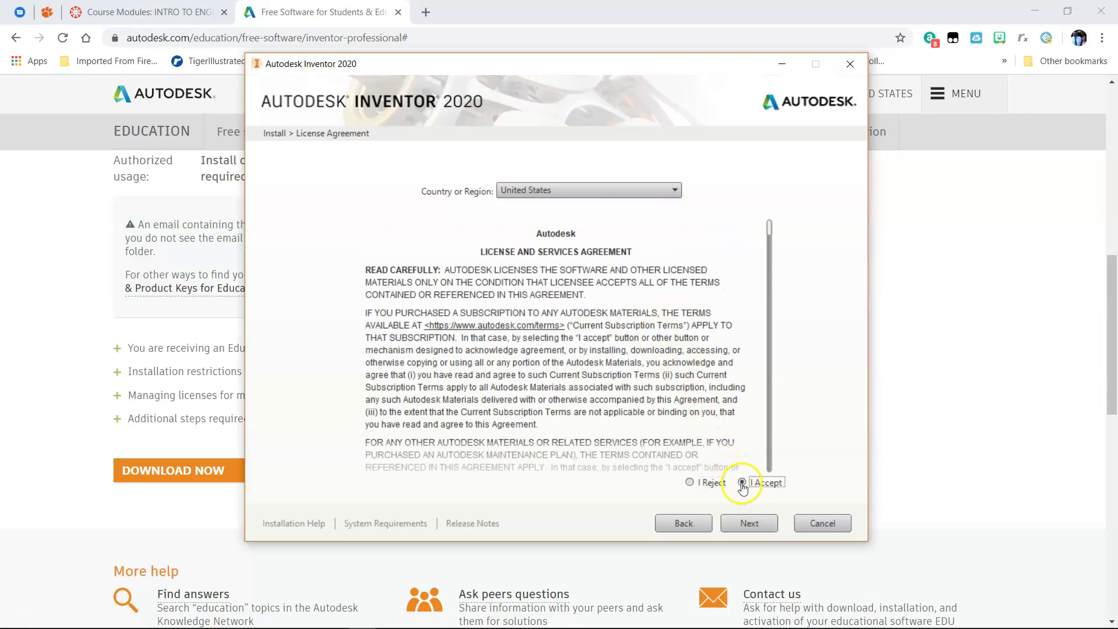
click(751, 522)
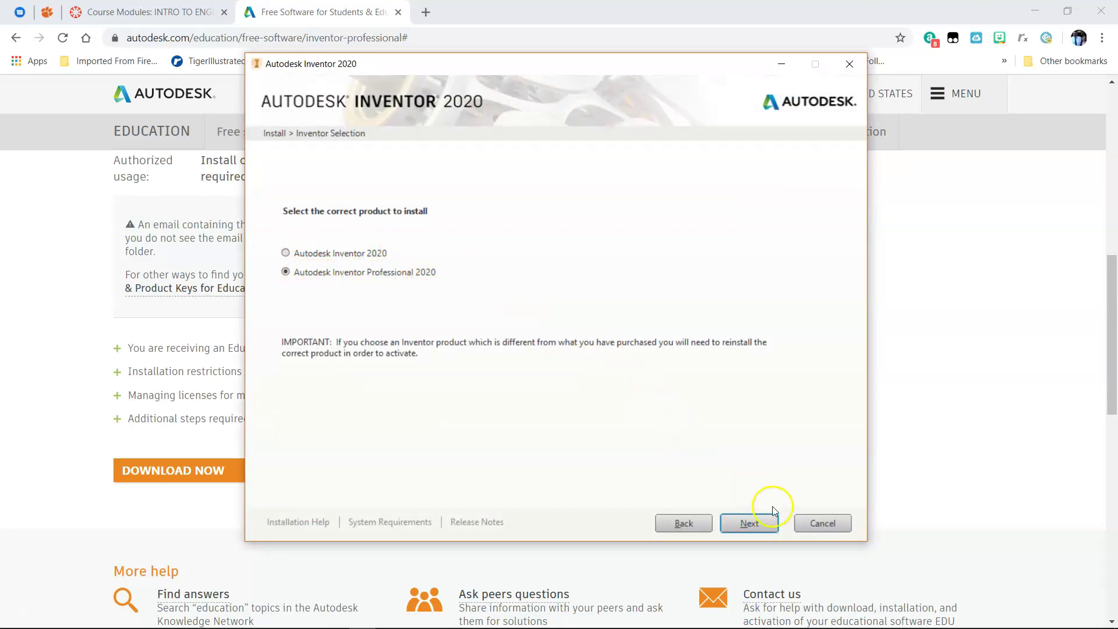
Continue with Autodesk Inventor Professional 2020 kept as the selected product
click(774, 524)
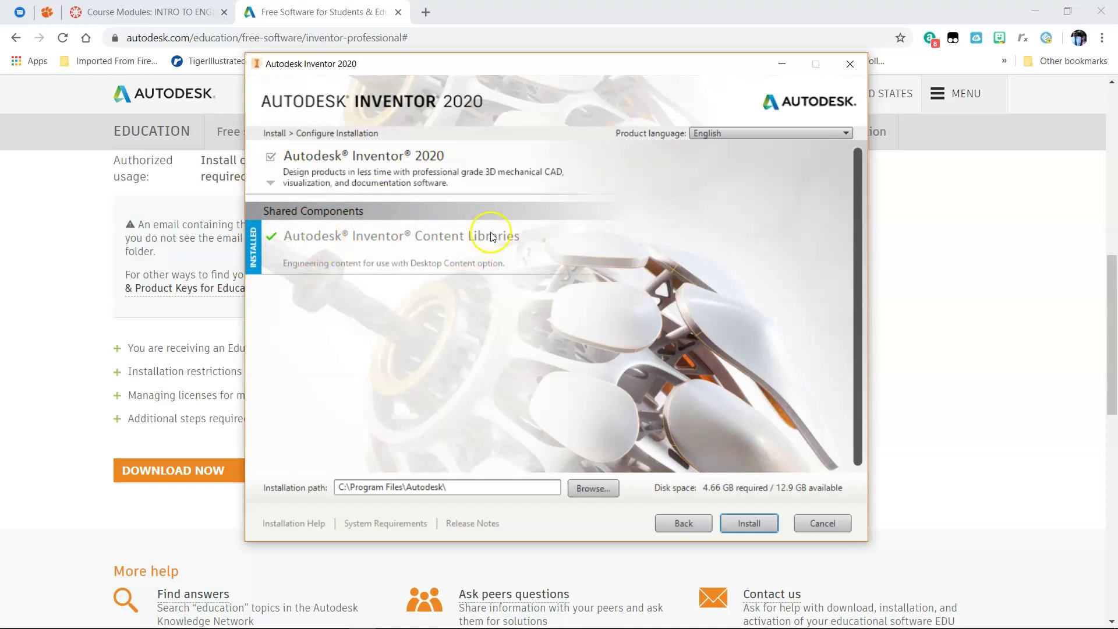
Install Inventor 2020 with default configuration at C:\Program Files\Autodesk\
click(756, 524)
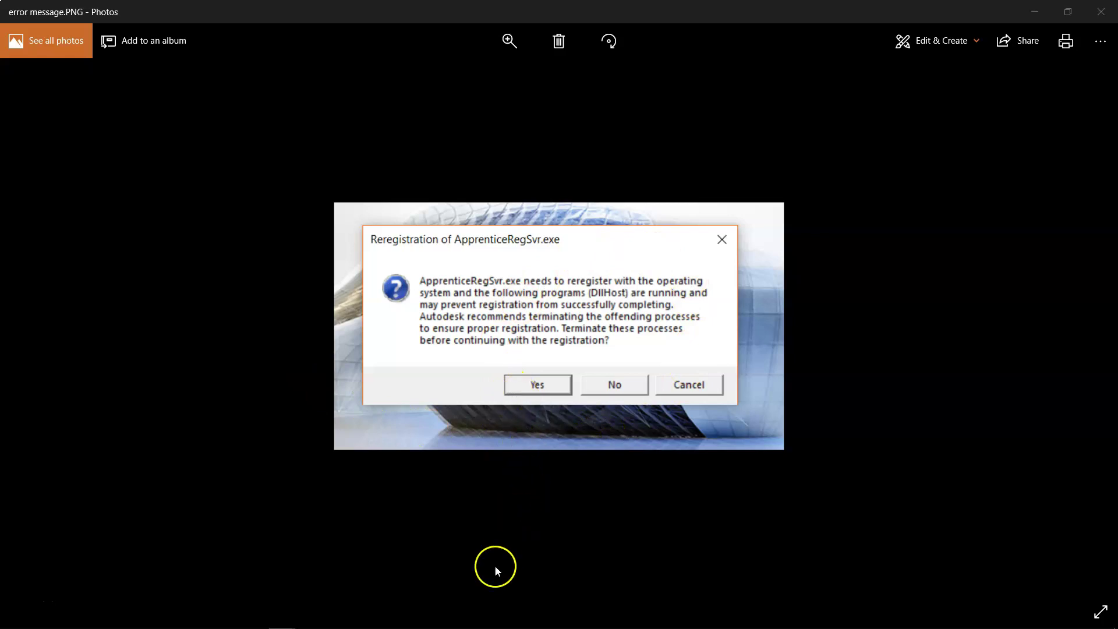
Close the error screenshot in Photos, bring back the installer, and finish the completed installation
mouse_move(439, 626)
click(1100, 12)
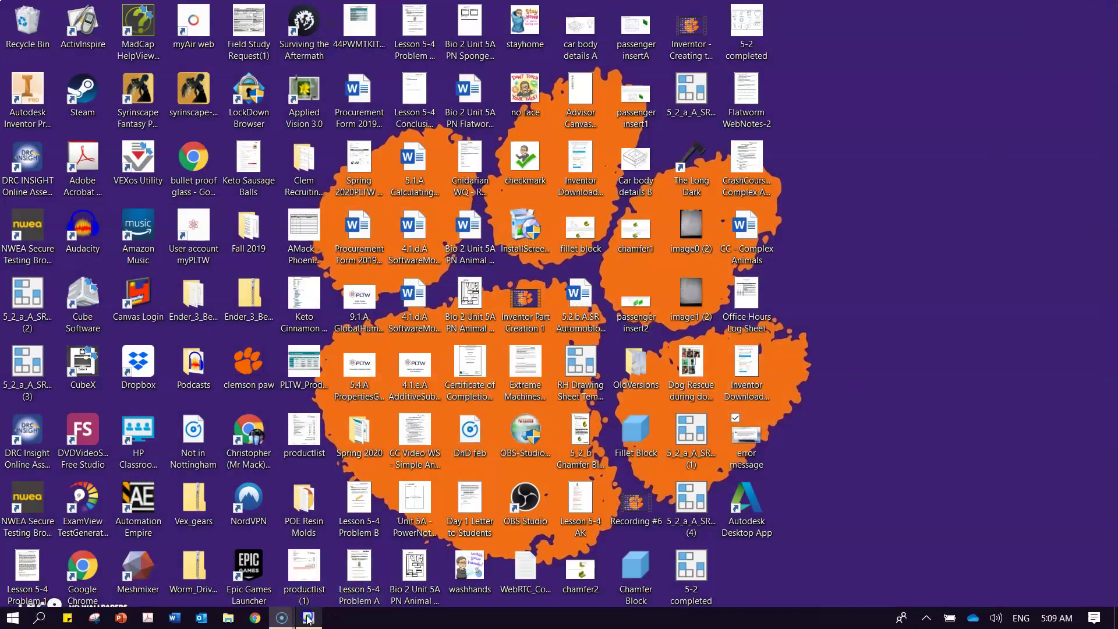
click(308, 618)
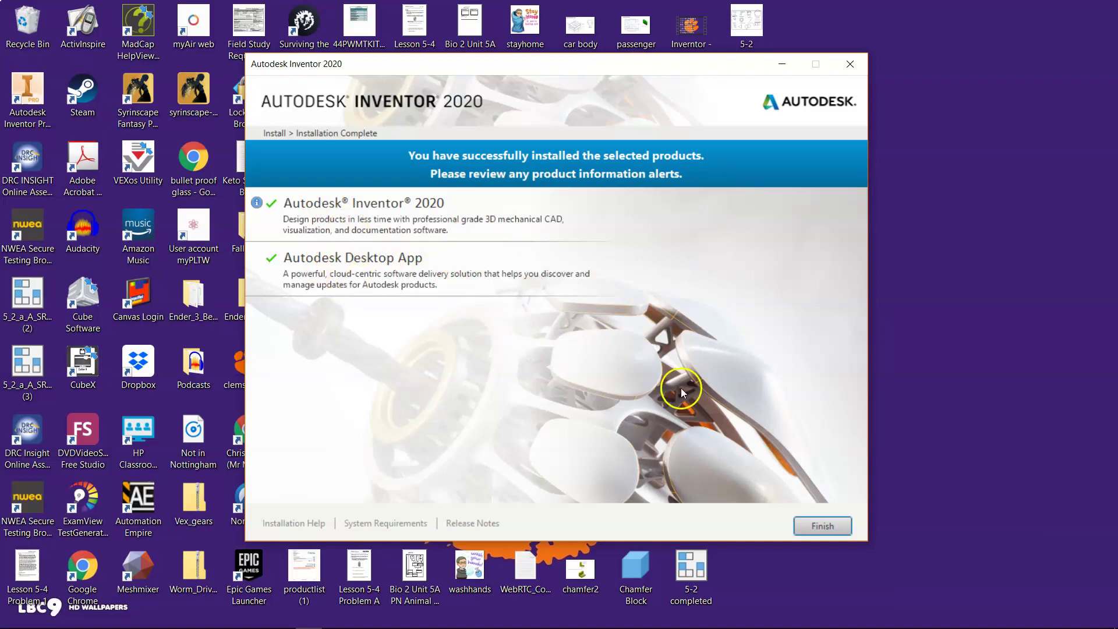
click(826, 531)
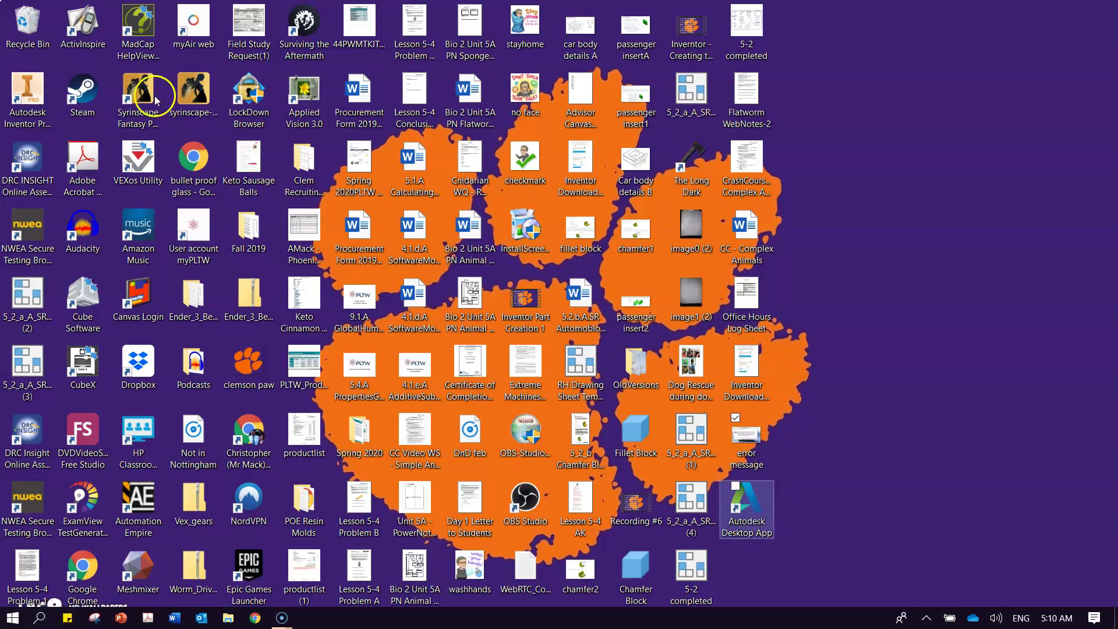
click(28, 124)
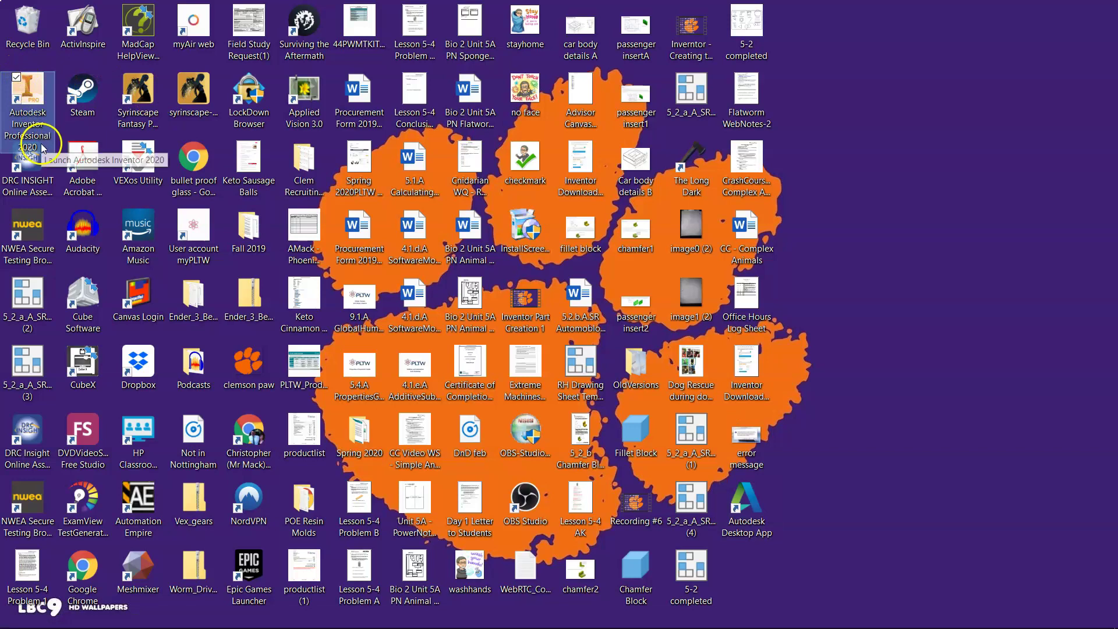
double_click(40, 108)
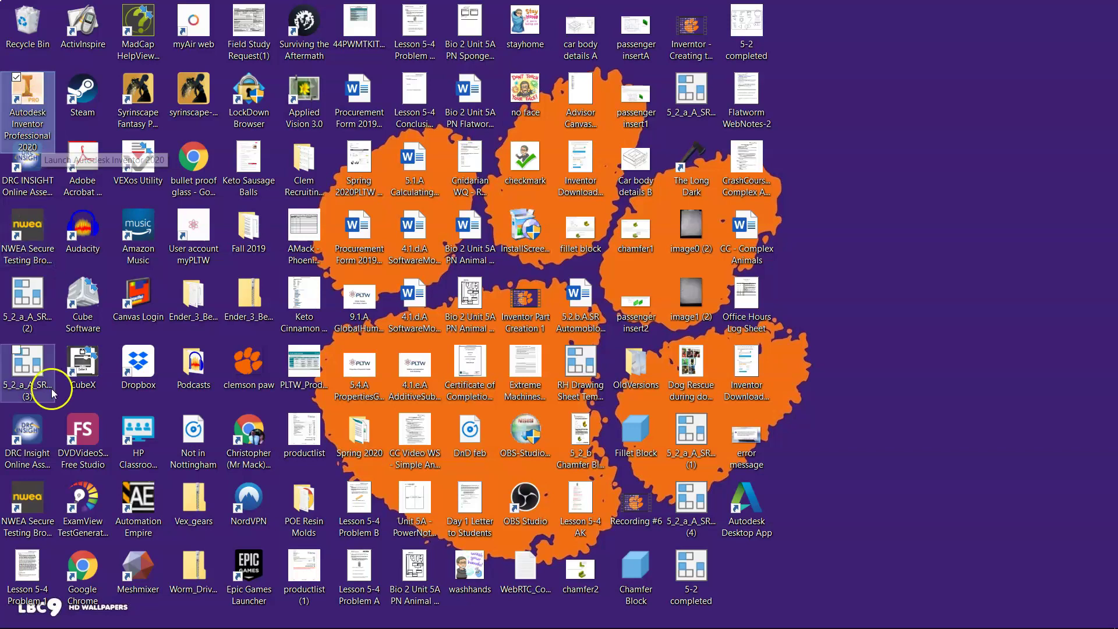
click(15, 618)
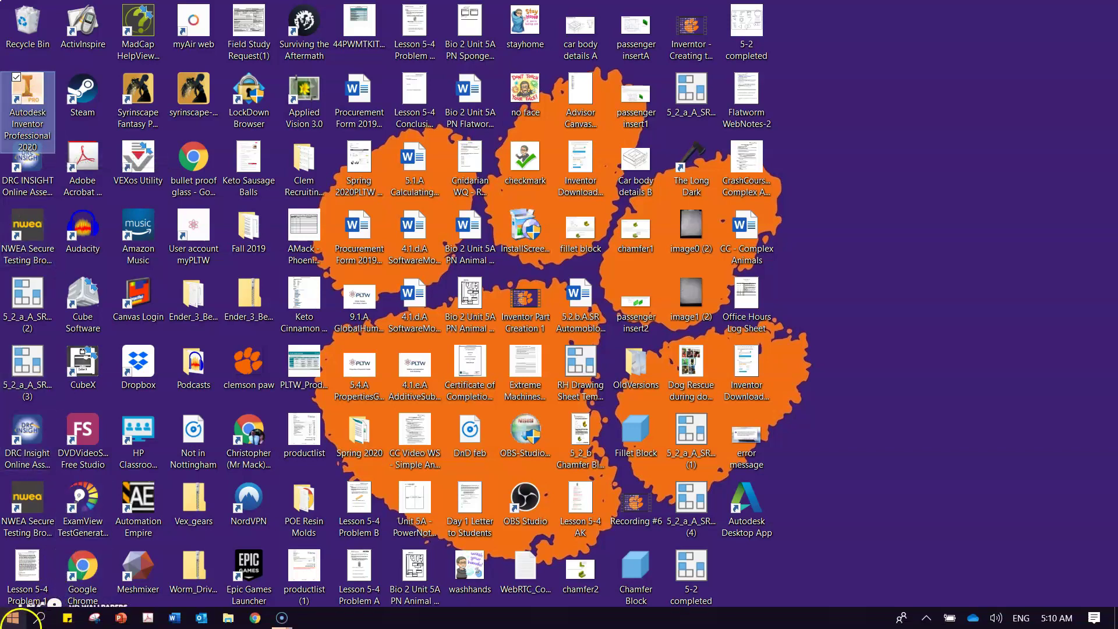
In the Start menu app list, expand the Autodesk Inventor 2020 folder to show Inventor Professional 2020
click(17, 624)
click(17, 625)
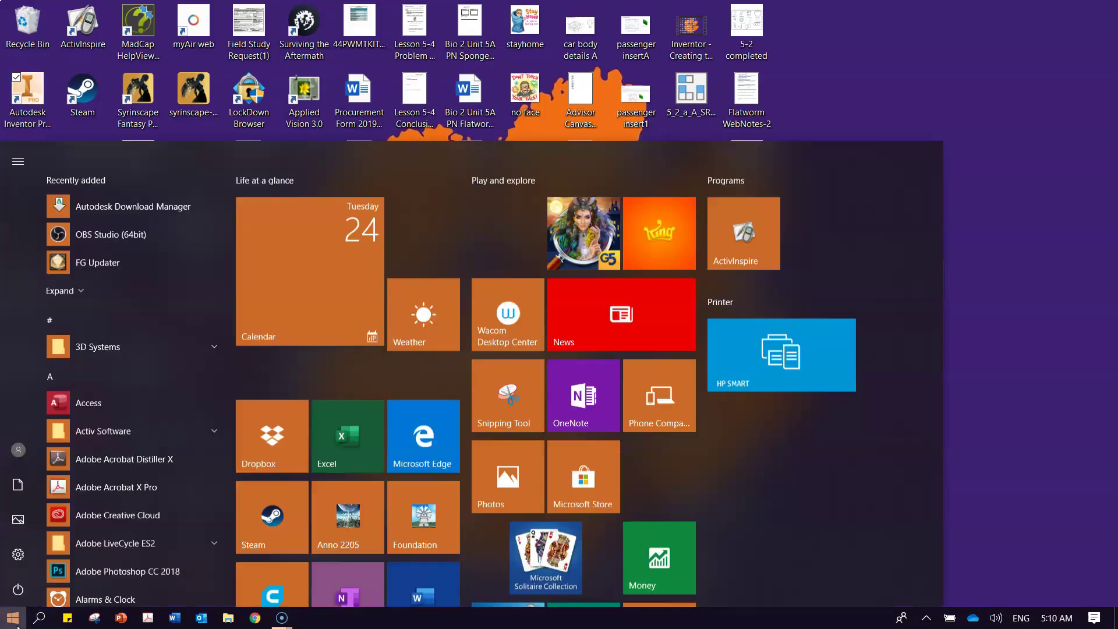
click(74, 563)
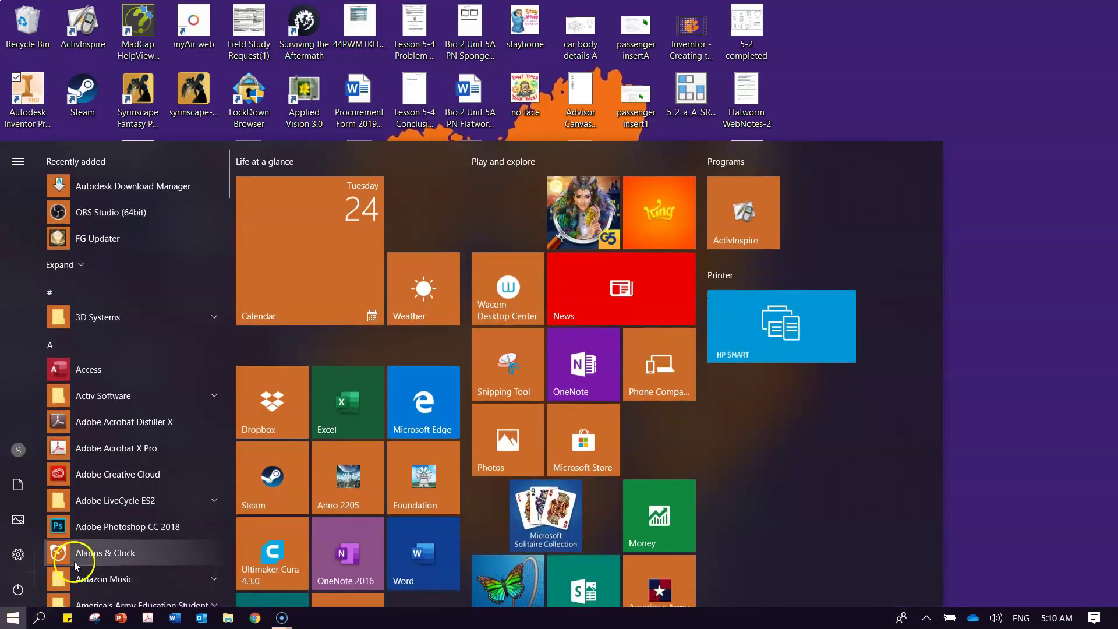
scroll(116, 375, down, 5)
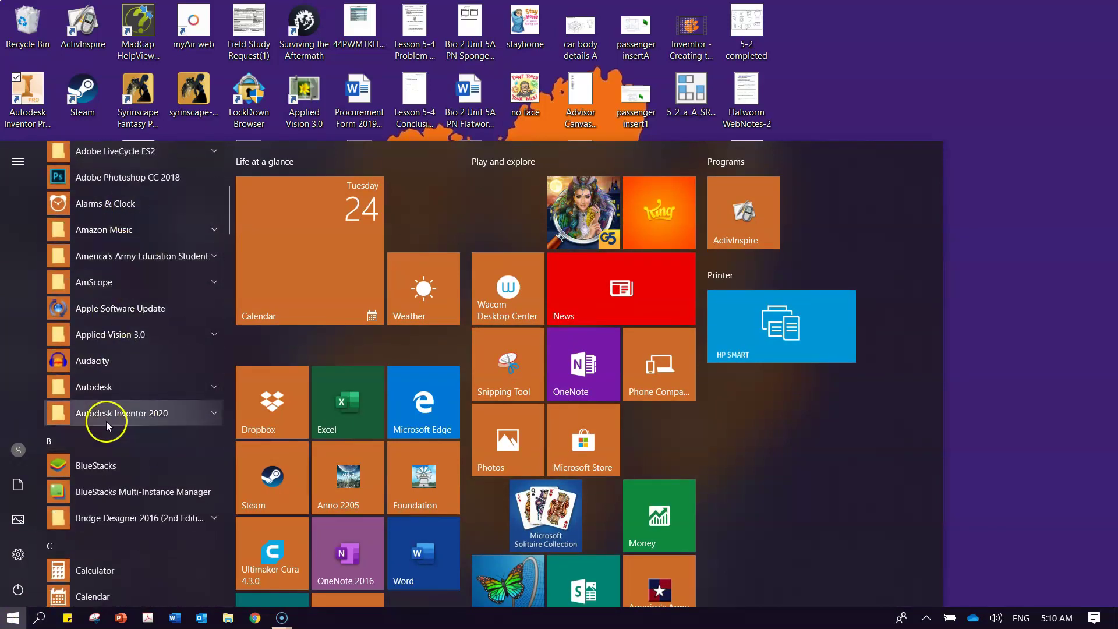
click(213, 413)
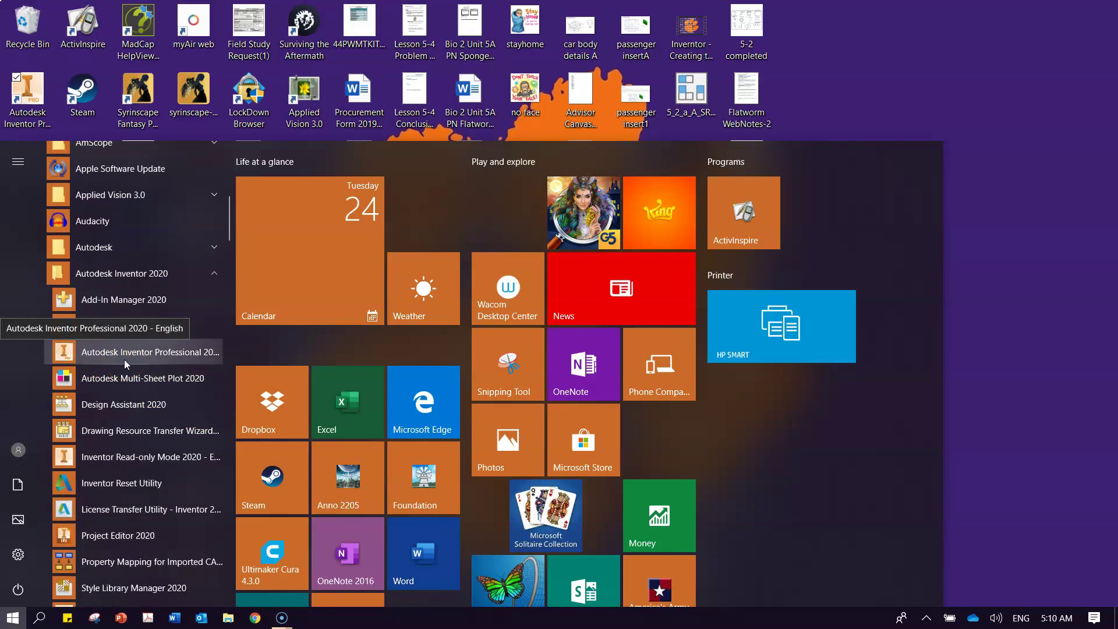
Pin Autodesk Inventor Professional 2020 to the taskbar and move its icon next to Word
right_click(124, 361)
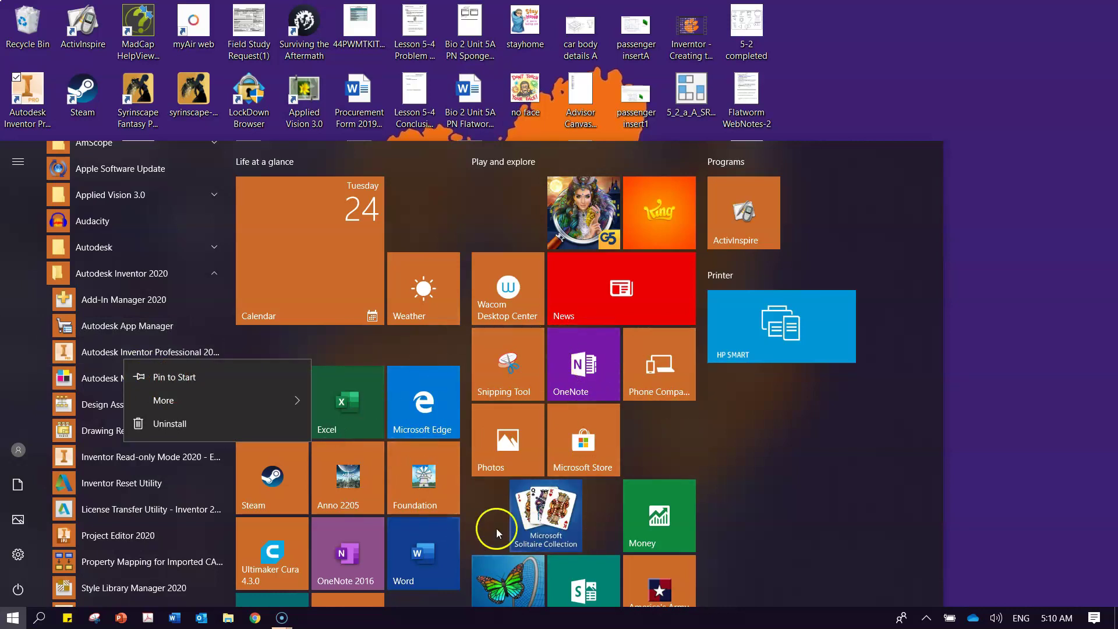
mouse_move(296, 400)
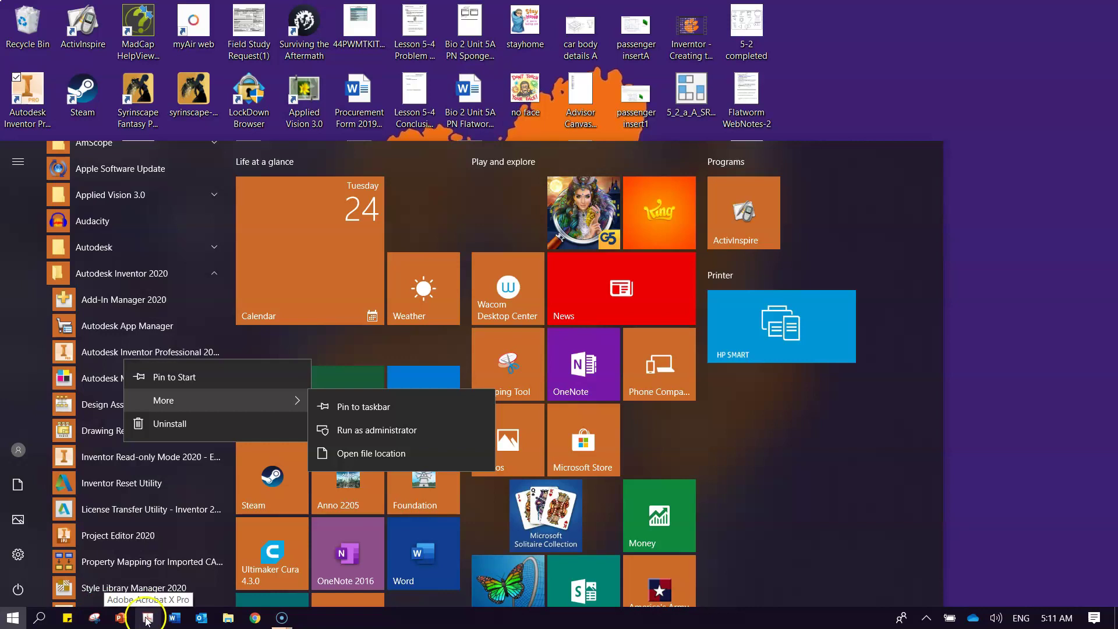
click(365, 406)
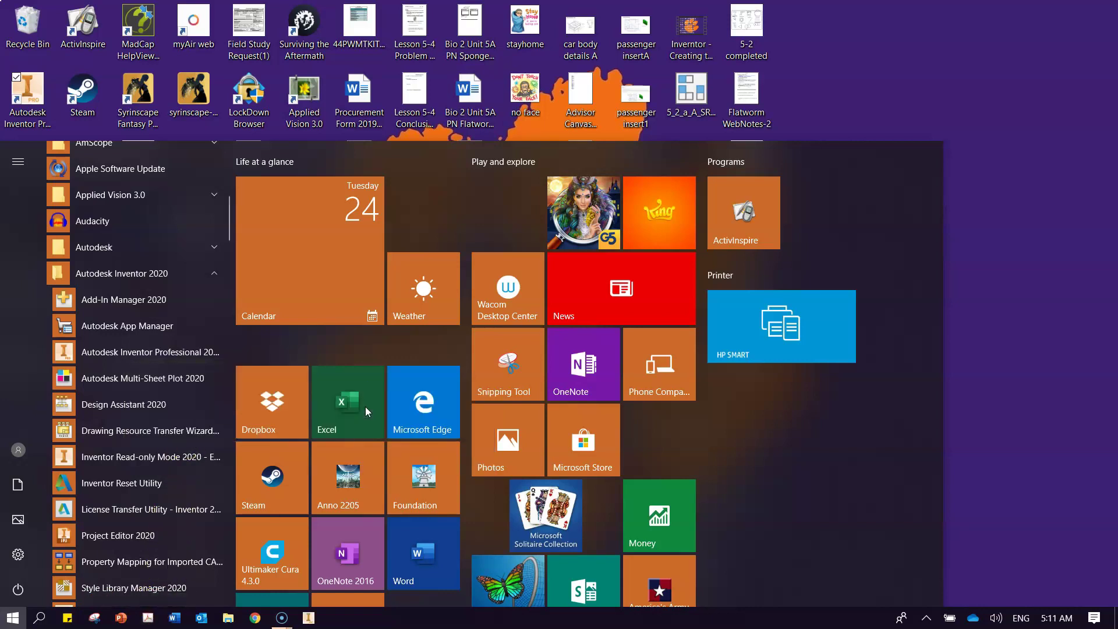
drag(308, 617, 174, 618)
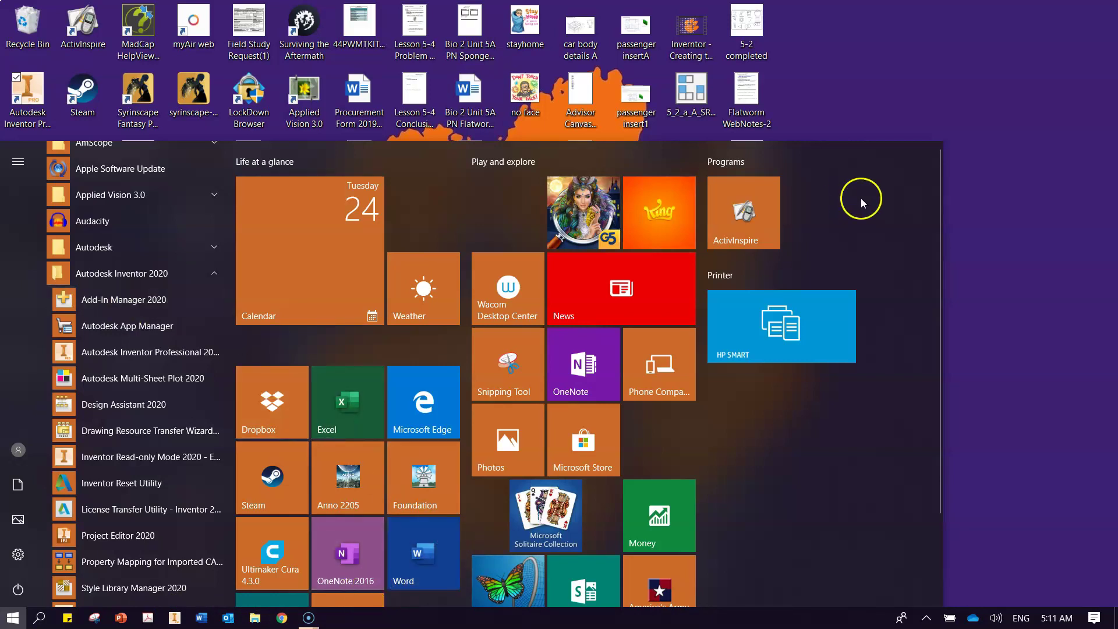
Close the Start menu and check the desktop for the Inventor Professional 2020 shortcut
click(1002, 150)
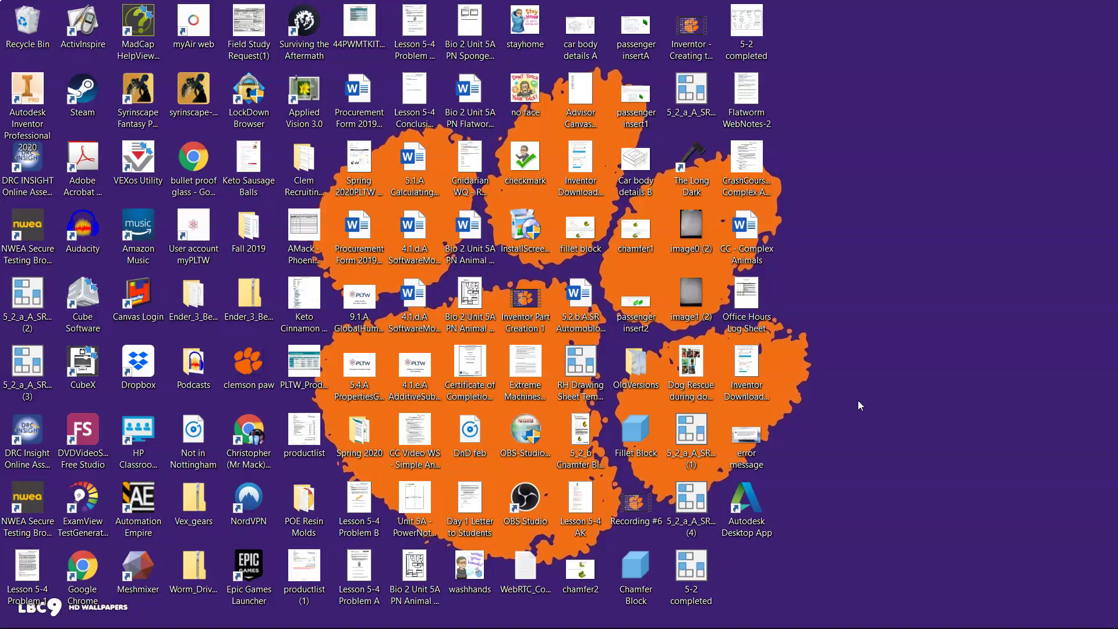
click(756, 495)
click(765, 553)
mouse_move(574, 620)
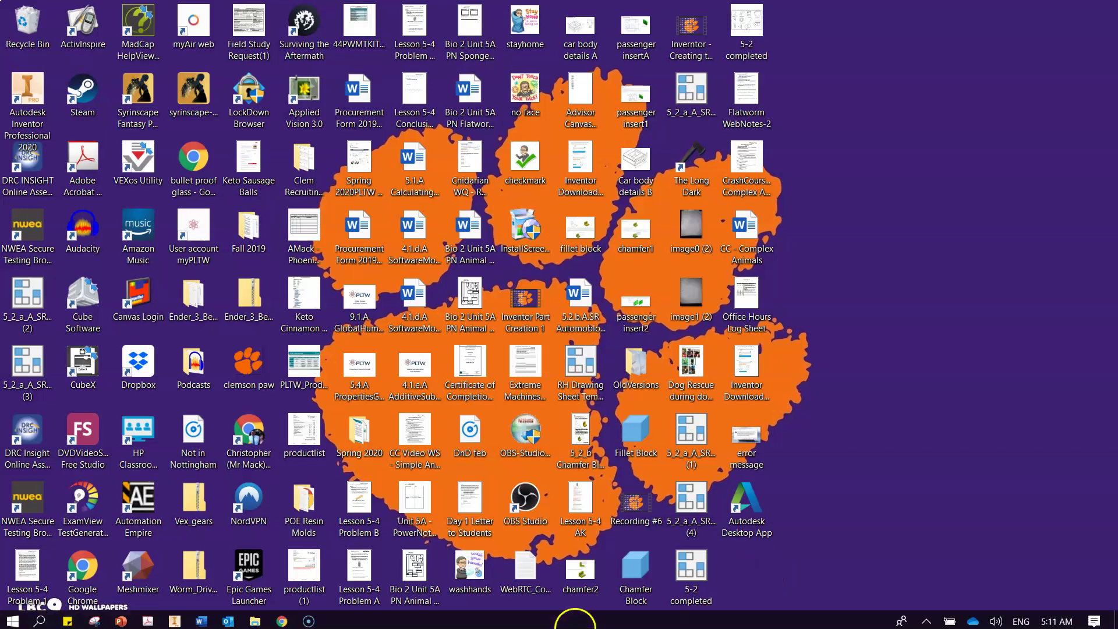